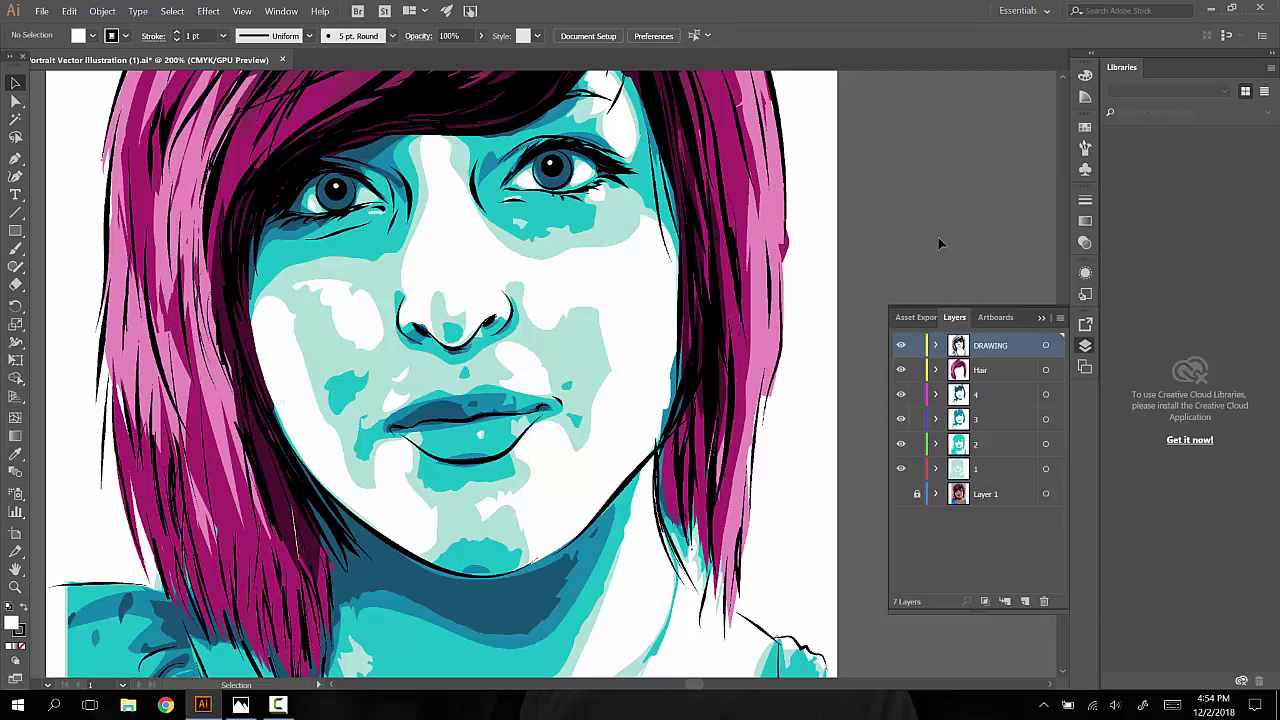
Hide the DRAWING line-art layer in Illustrator, then make it visible again.
{"action": "left_click", "coordinate": [900, 345]}
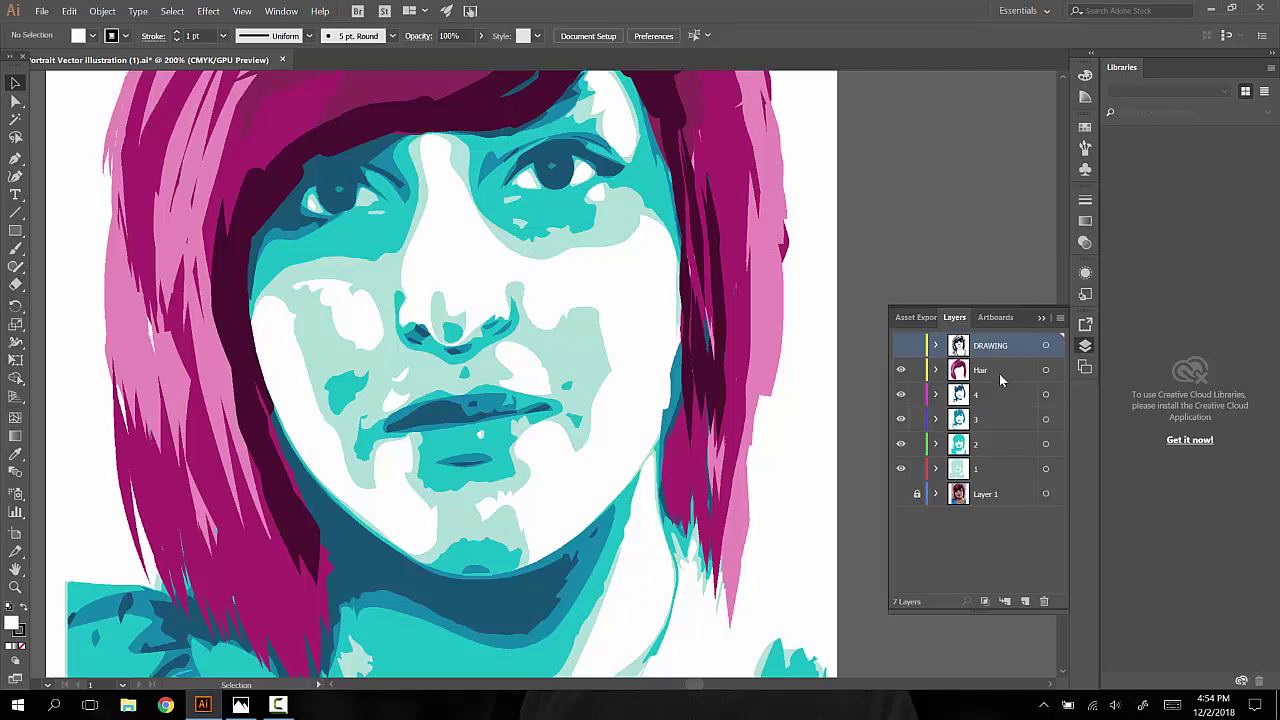
{"action": "left_click", "coordinate": [901, 345]}
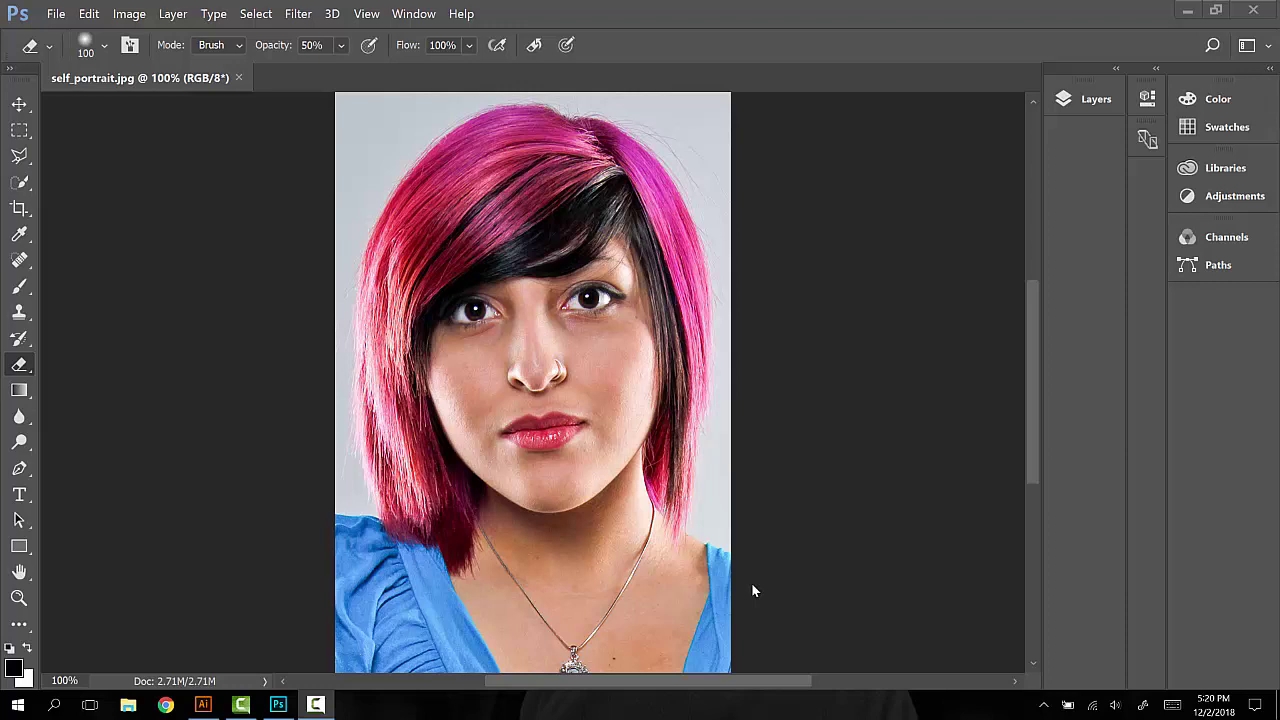
Apply Image > Adjustments > Threshold to self_portrait.jpg with Threshold Level 170.
{"action": "left_click", "coordinate": [131, 13]}
{"action": "mouse_move", "coordinate": [150, 58]}
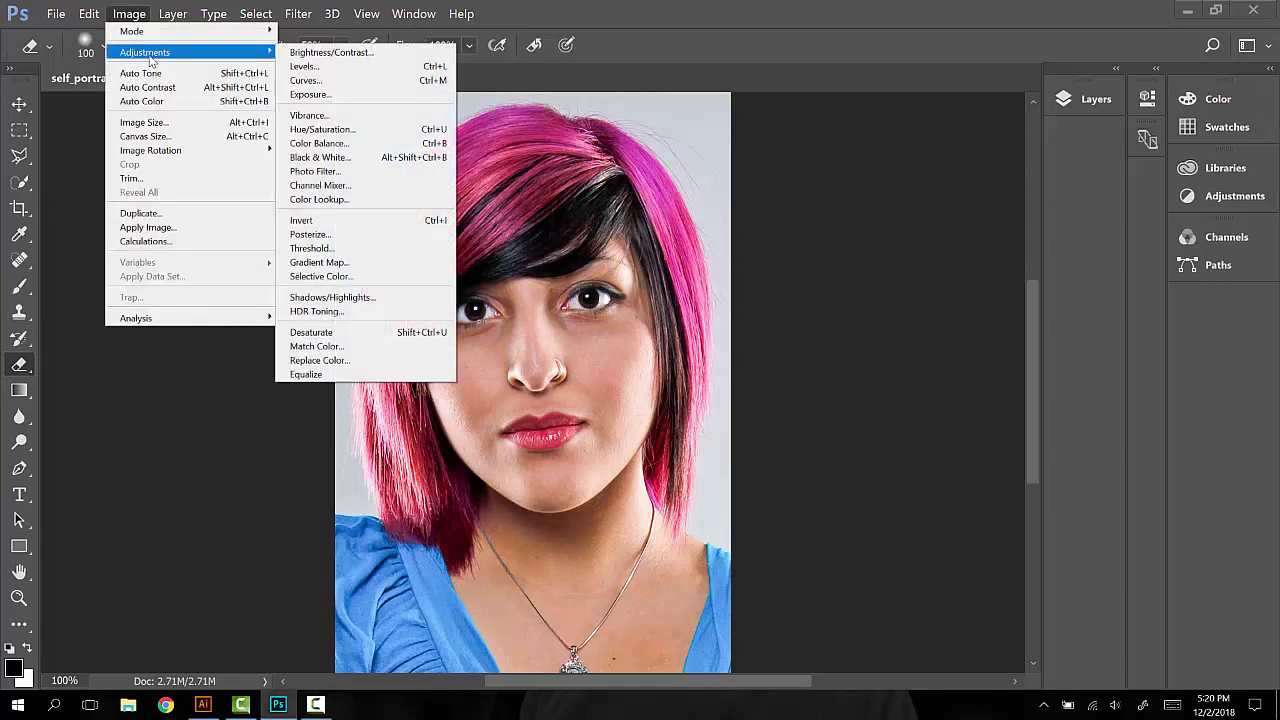
{"action": "left_click", "coordinate": [355, 253]}
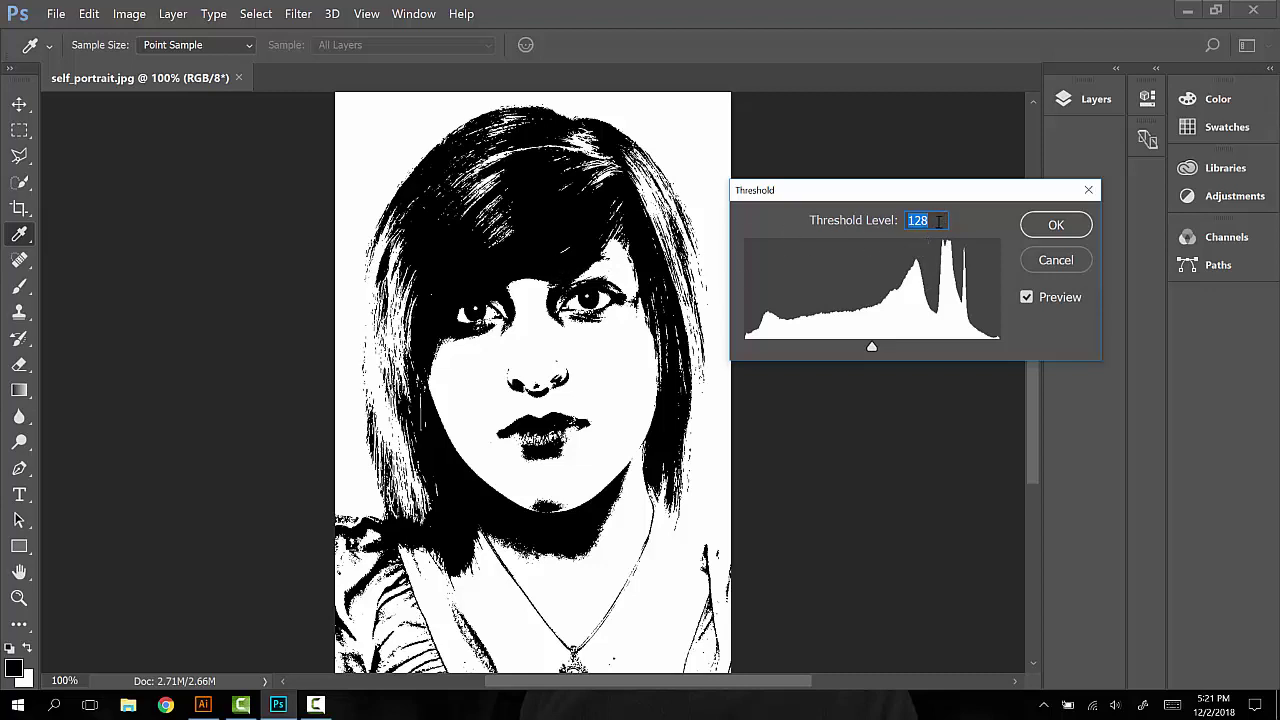
{"action": "type", "text": "170"}
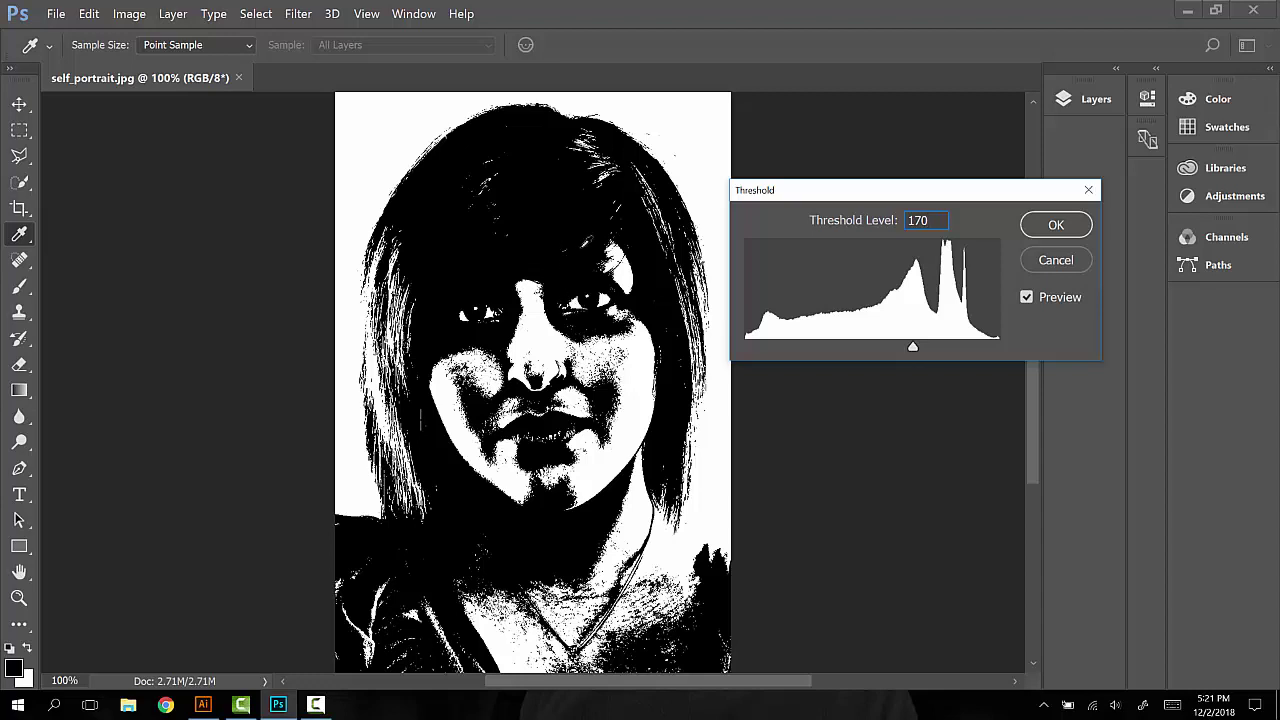
{"action": "left_click_drag", "start_coordinate": [931, 221], "coordinate": [905, 222]}
{"action": "type", "text": "70"}
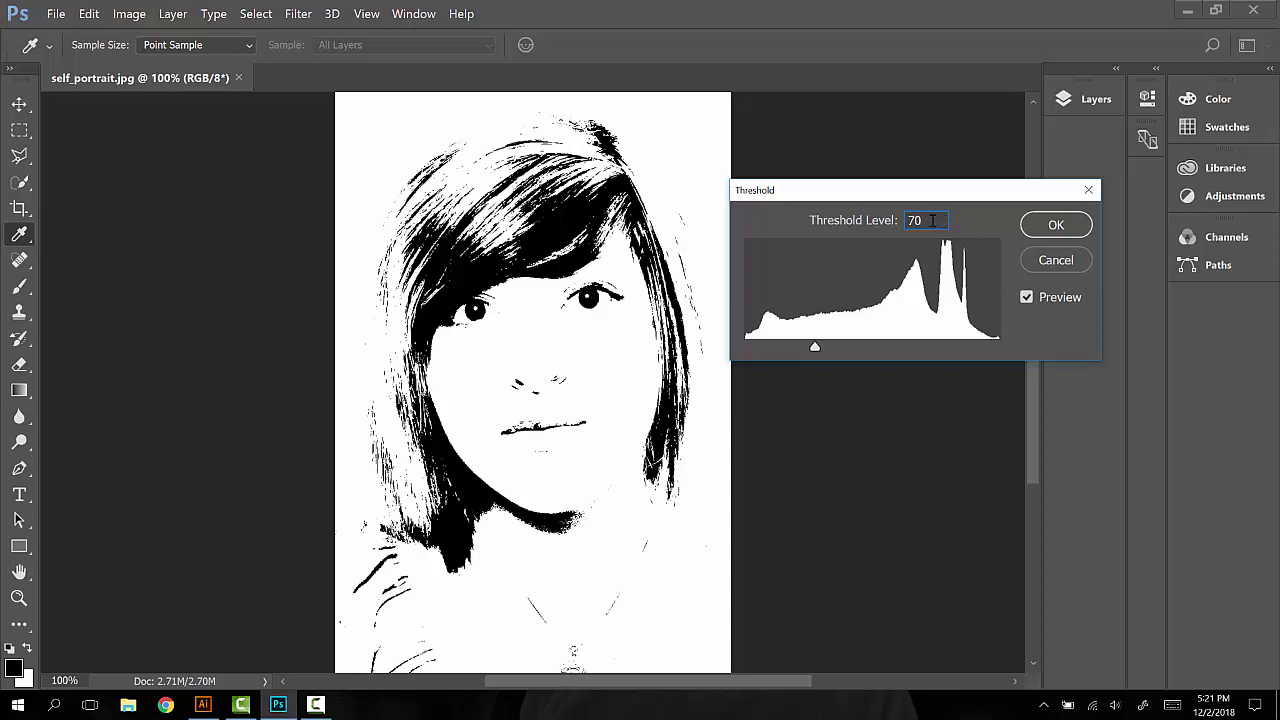
{"action": "left_click_drag", "start_coordinate": [932, 221], "coordinate": [906, 221]}
{"action": "type", "text": "170"}
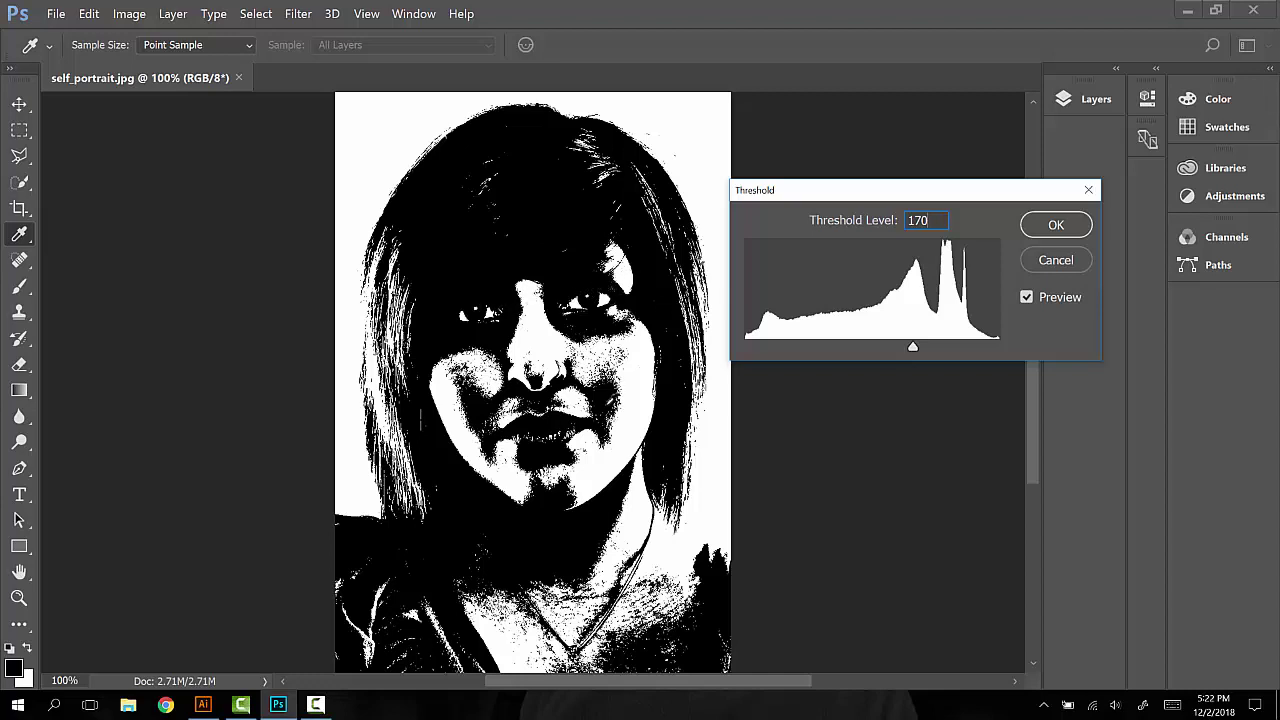
Confirm the level-170 threshold and save the image as 1.jpg at JPEG quality 9.
{"action": "left_click", "coordinate": [1056, 225]}
{"action": "key", "text": "e"}
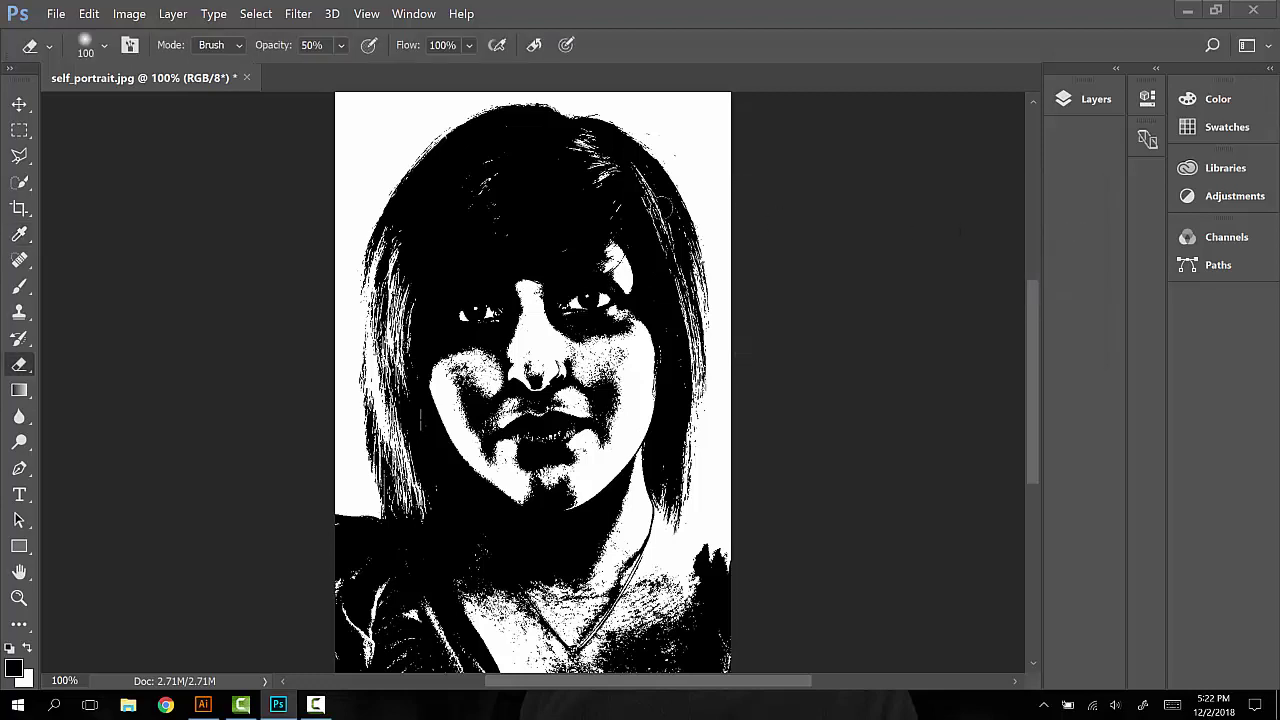
{"action": "left_click", "coordinate": [56, 13]}
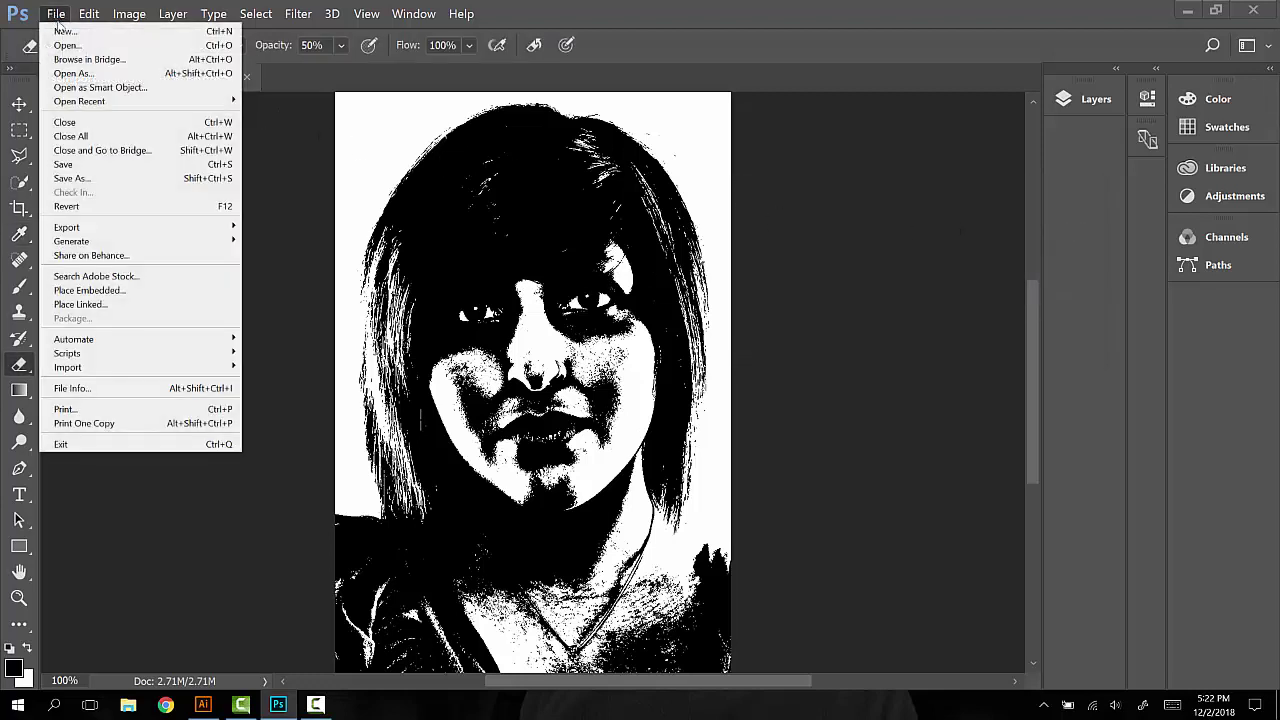
{"action": "left_click", "coordinate": [87, 180]}
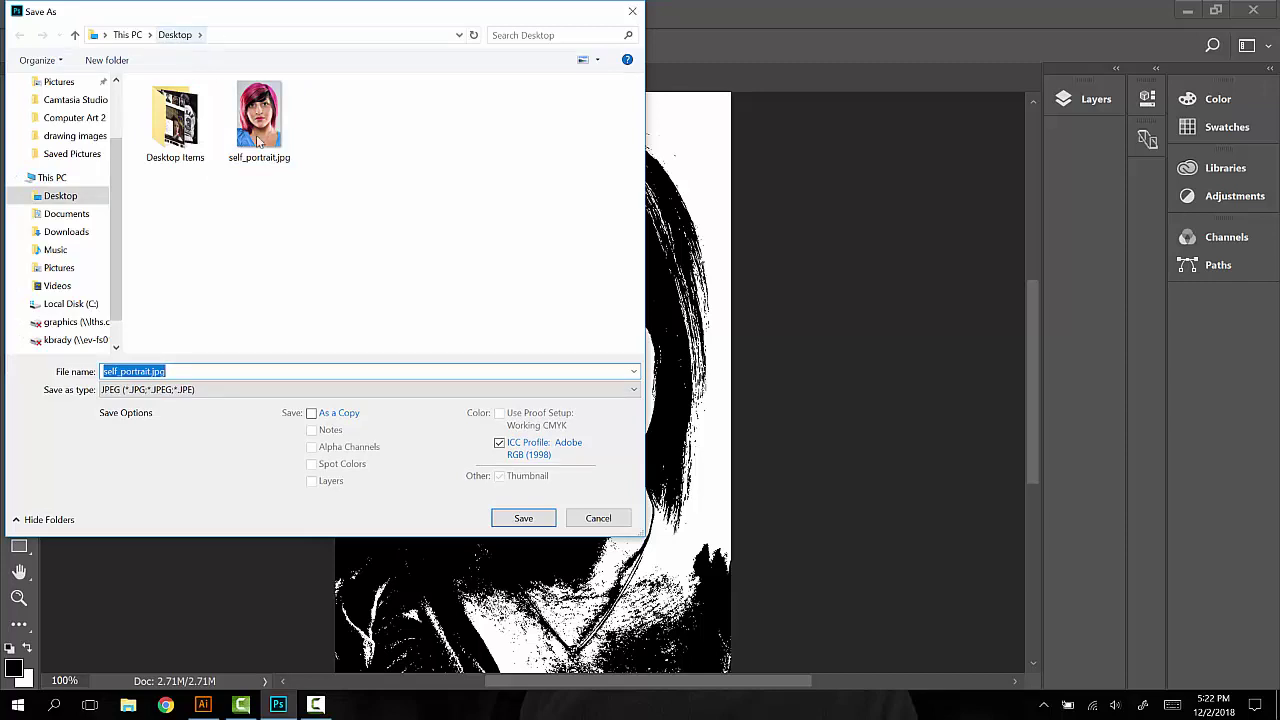
{"action": "type", "text": "1"}
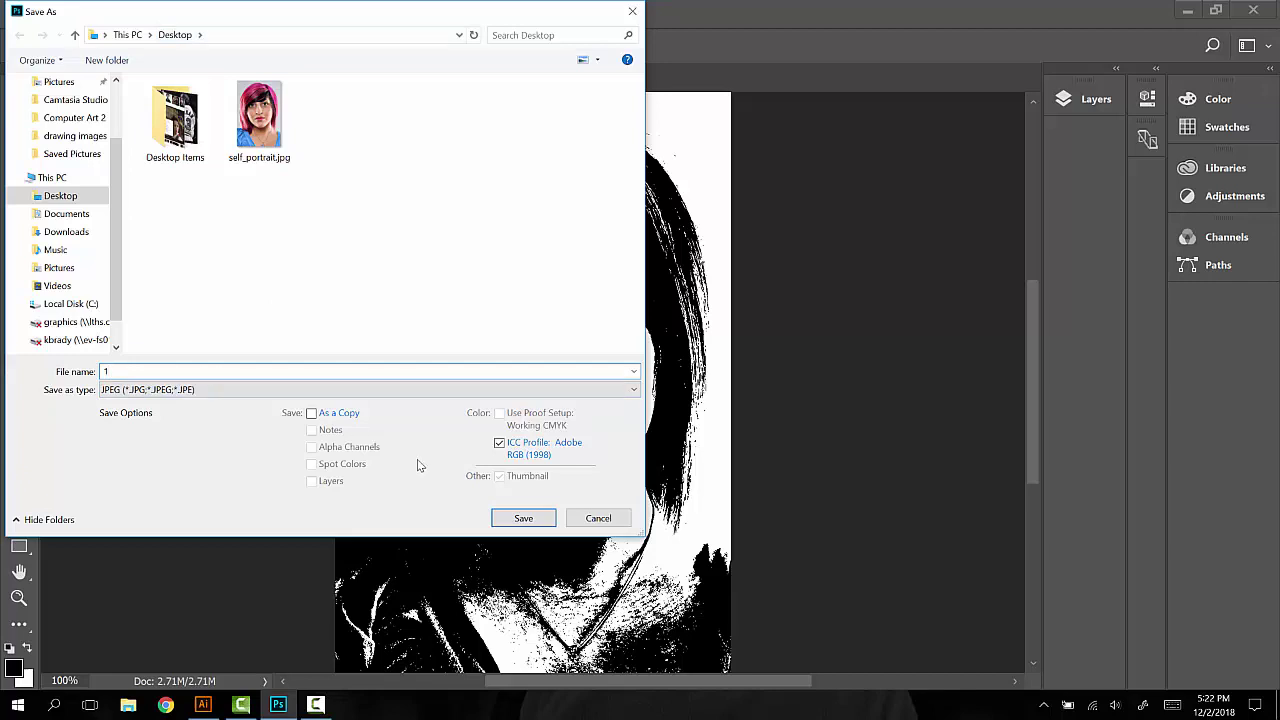
{"action": "left_click", "coordinate": [531, 518]}
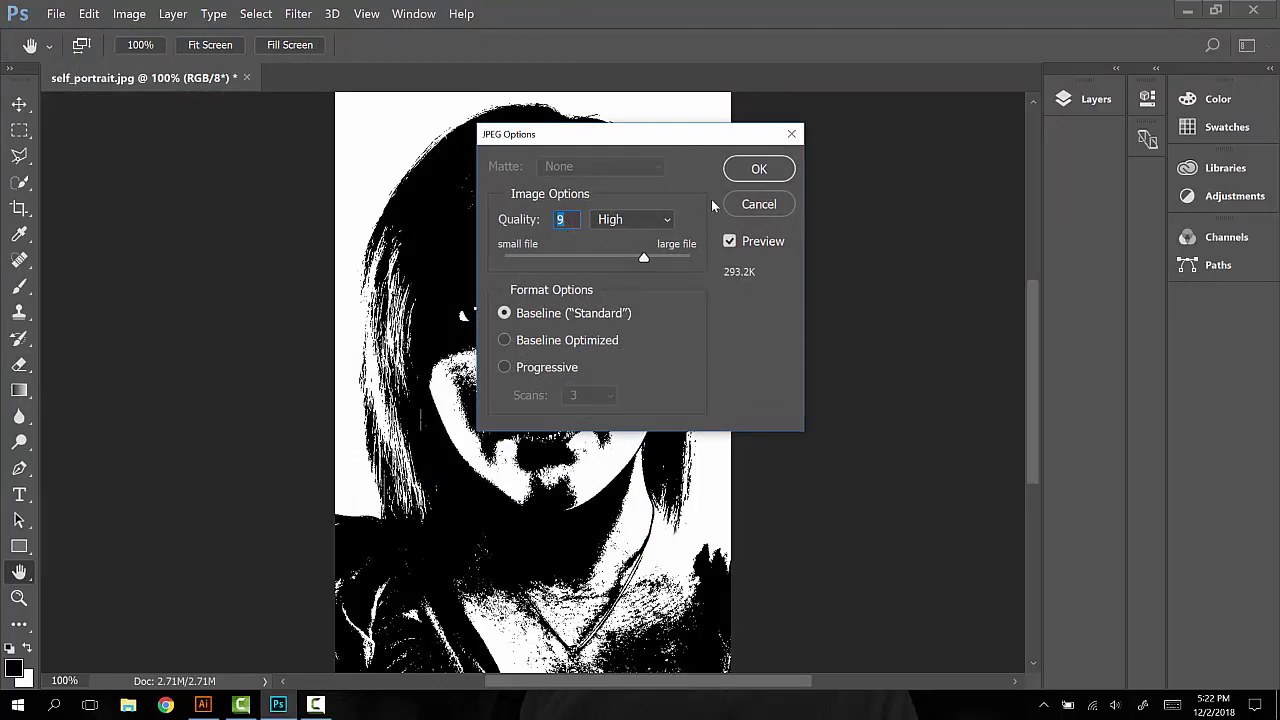
{"action": "left_click", "coordinate": [757, 171]}
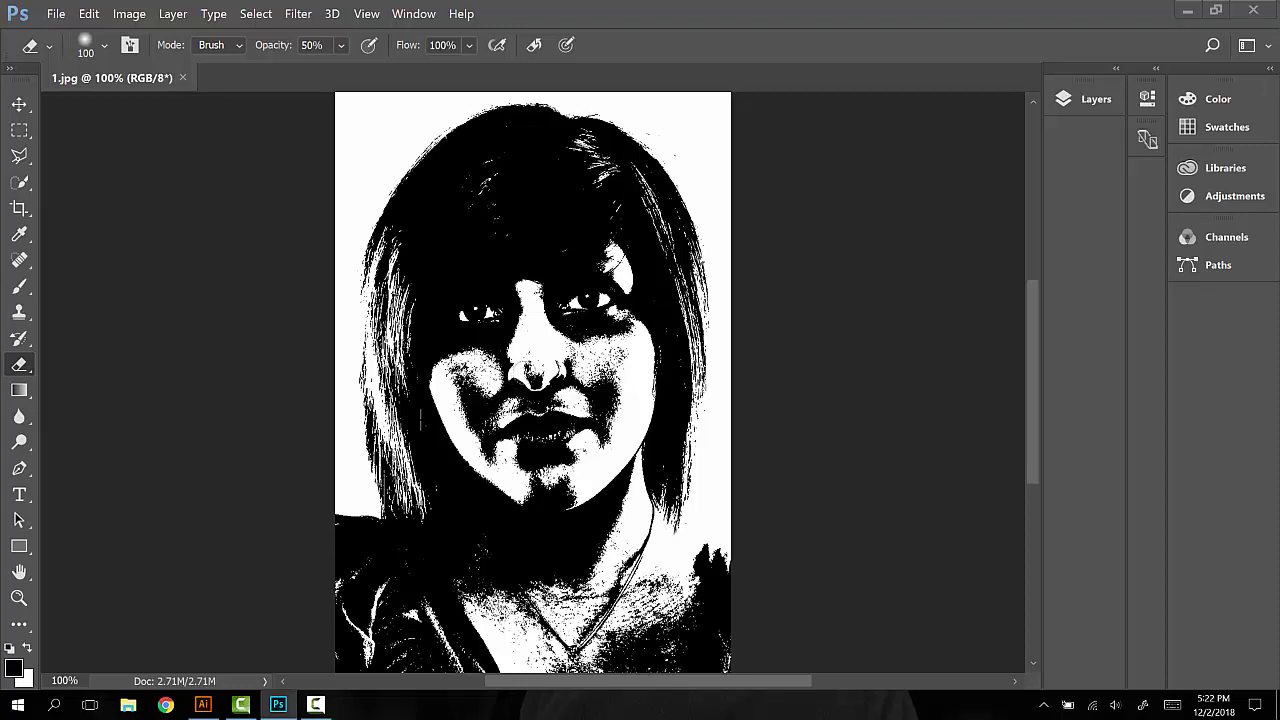
Reopen self_portrait.jpg from Open Recent and view it at 100%.
{"action": "left_click", "coordinate": [55, 16]}
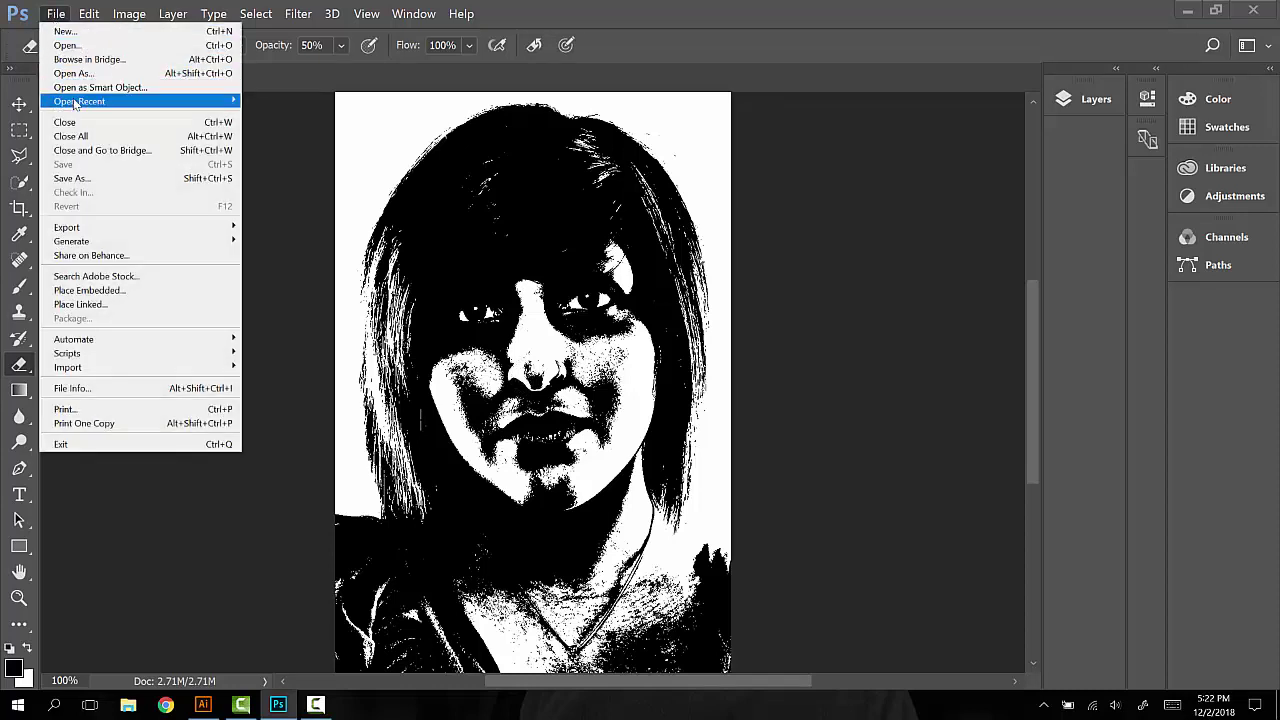
{"action": "mouse_move", "coordinate": [110, 104]}
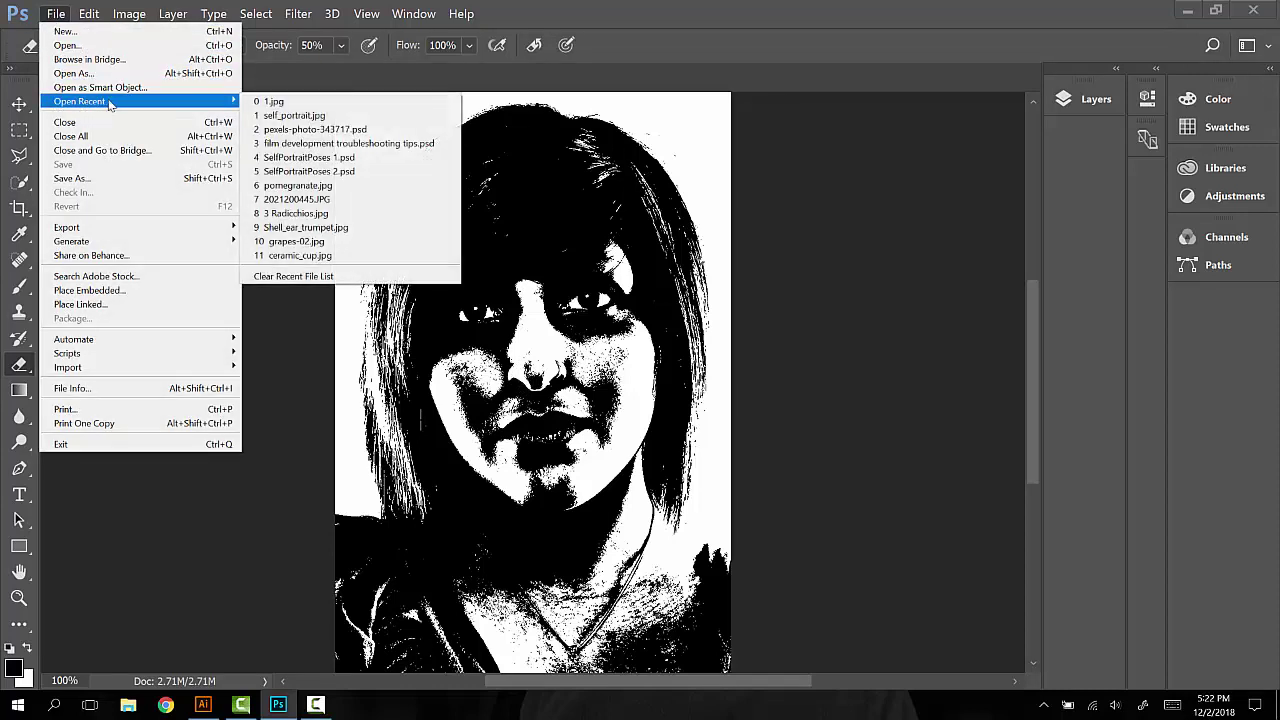
{"action": "left_click", "coordinate": [330, 116]}
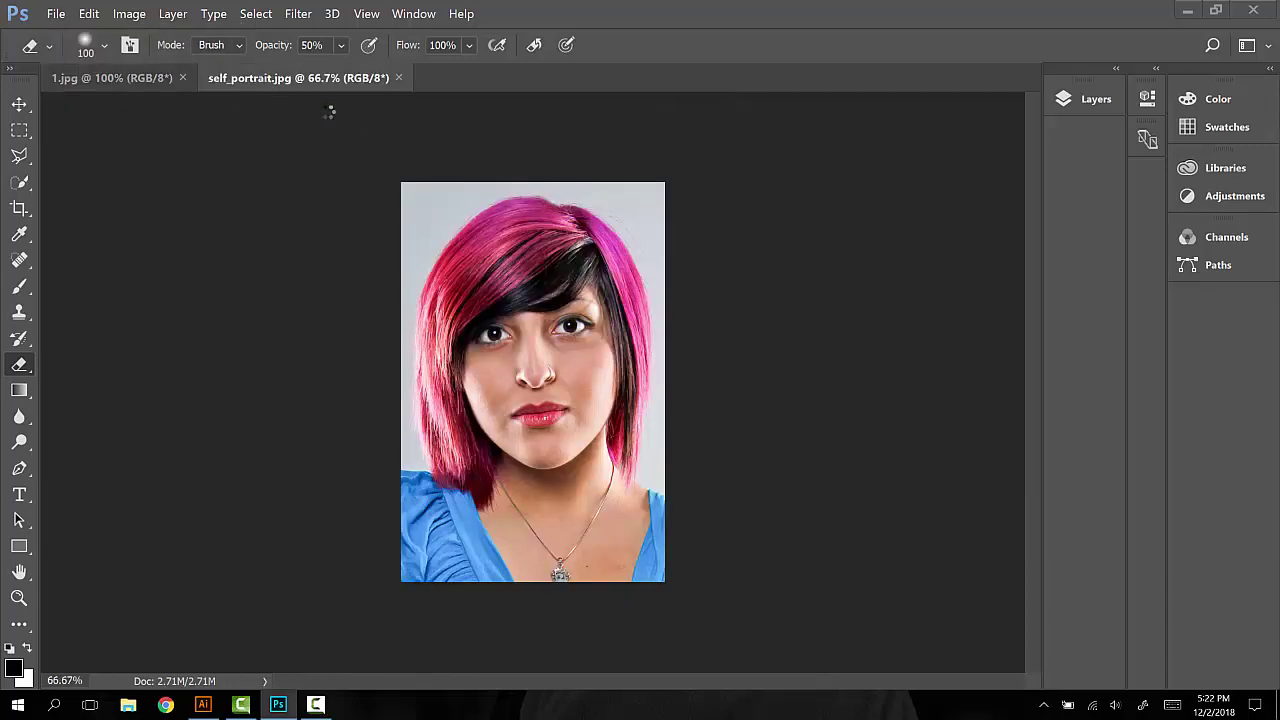
{"action": "key", "text": "ctrl+1"}
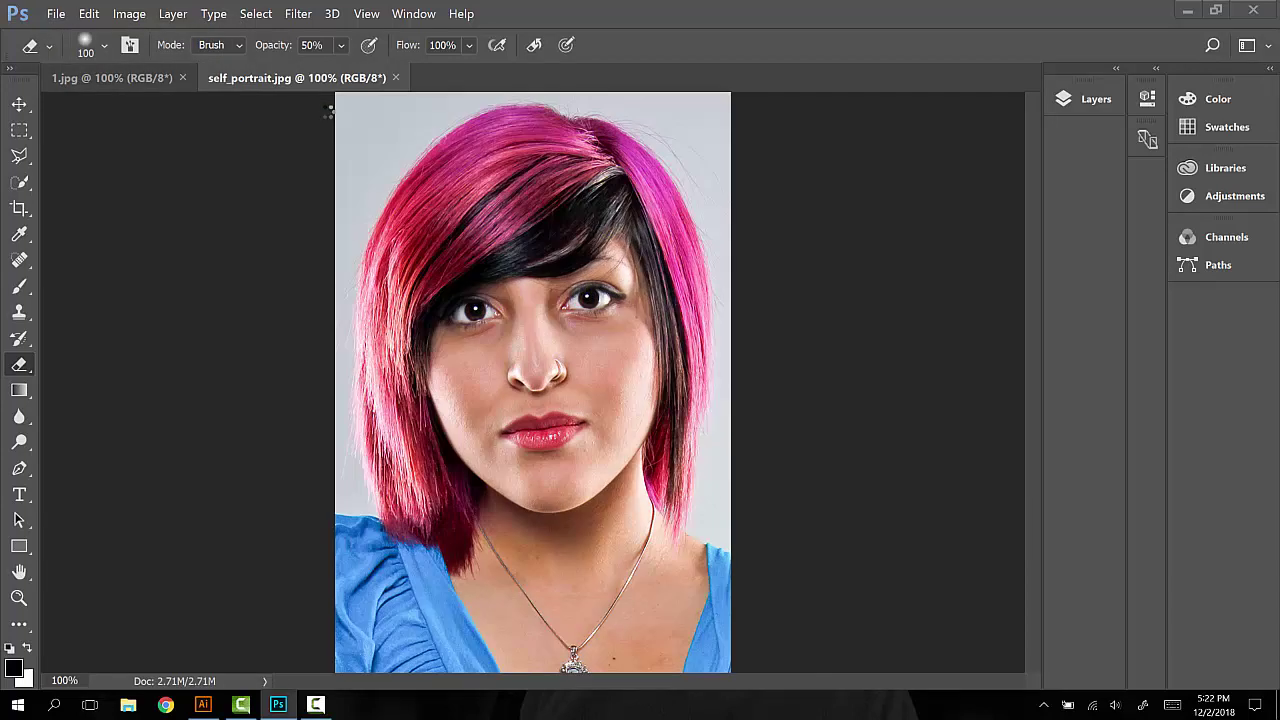
Apply a Threshold adjustment at level 130 to the reopened portrait.
{"action": "left_click", "coordinate": [55, 13]}
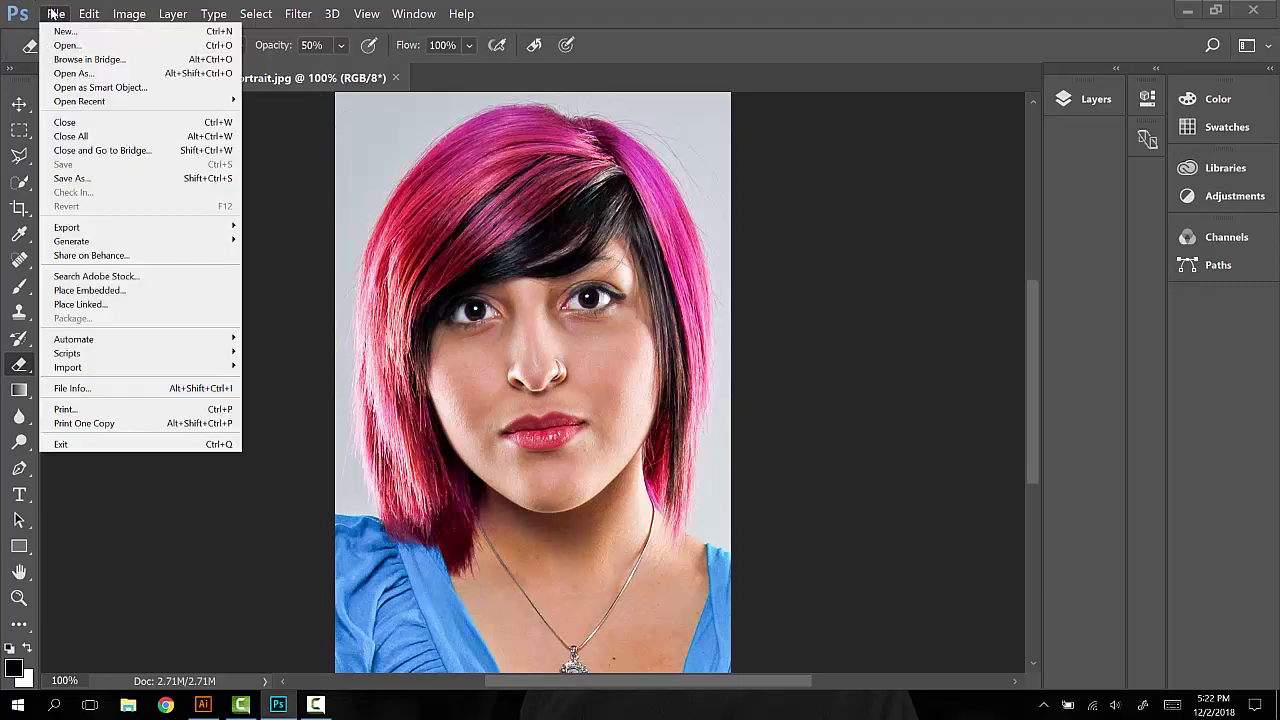
{"action": "left_click", "coordinate": [55, 13]}
{"action": "left_click", "coordinate": [125, 14]}
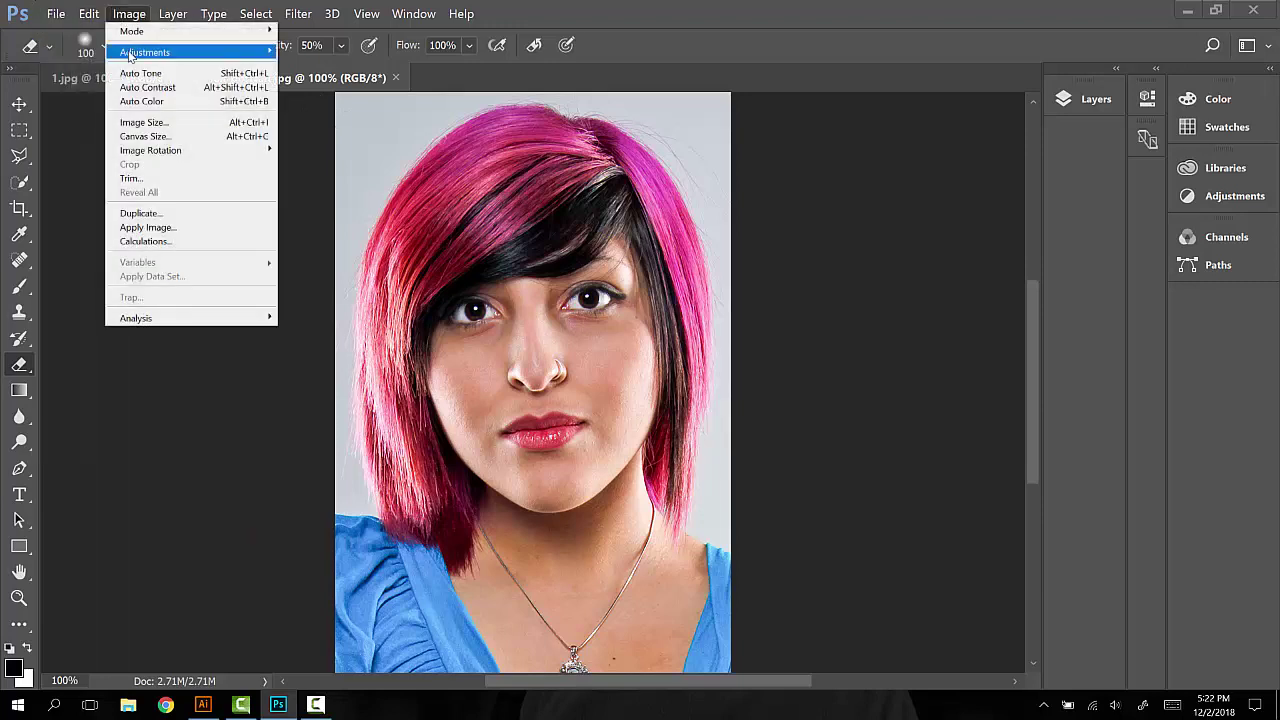
{"action": "mouse_move", "coordinate": [132, 53]}
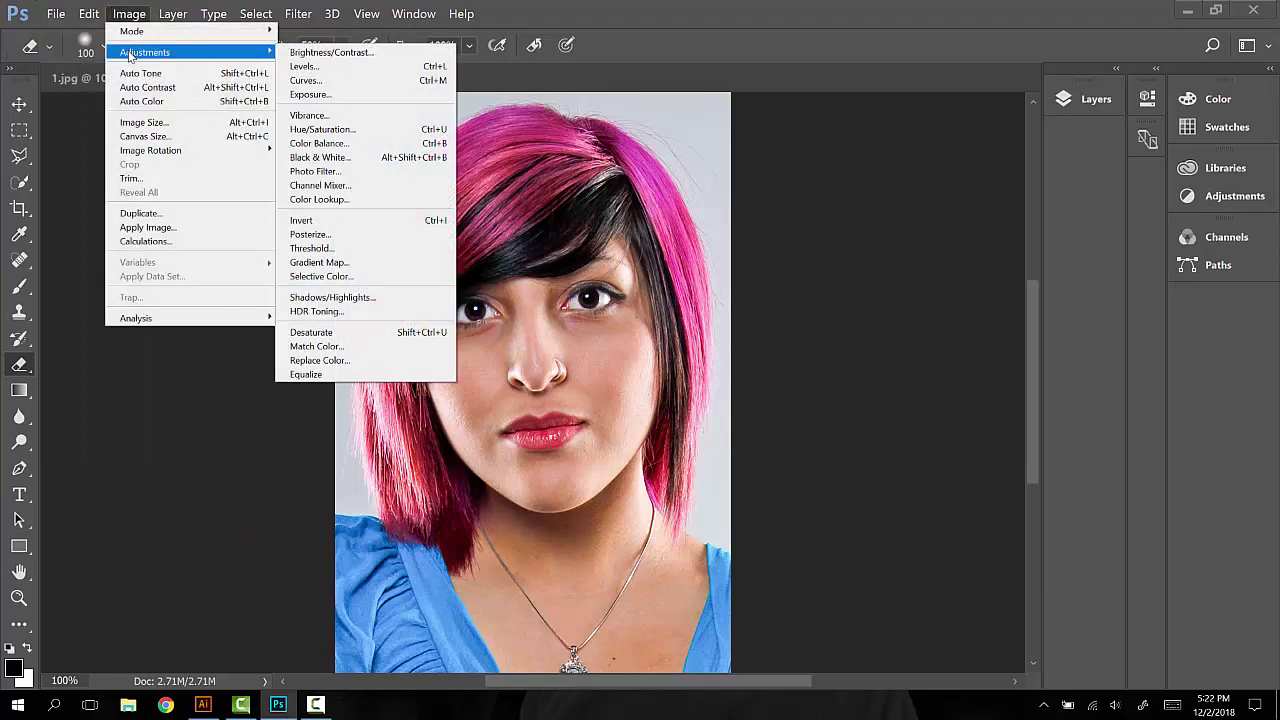
{"action": "left_click", "coordinate": [354, 248]}
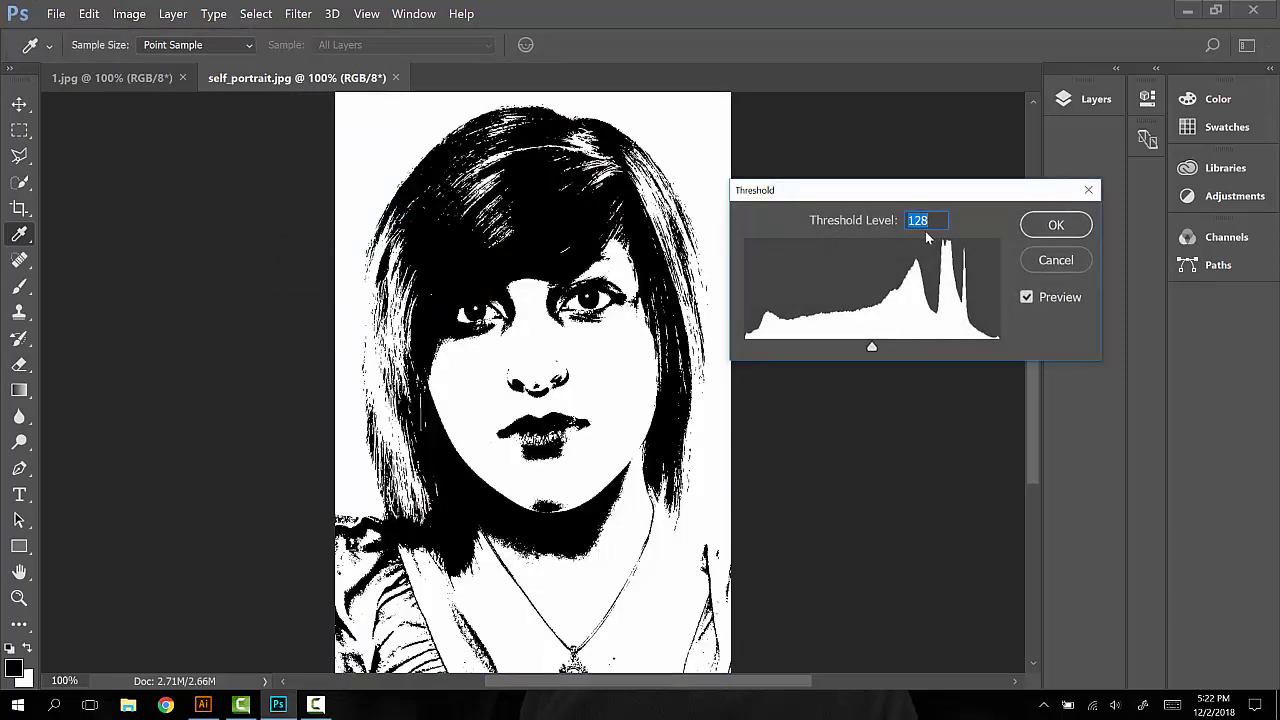
{"action": "type", "text": "130"}
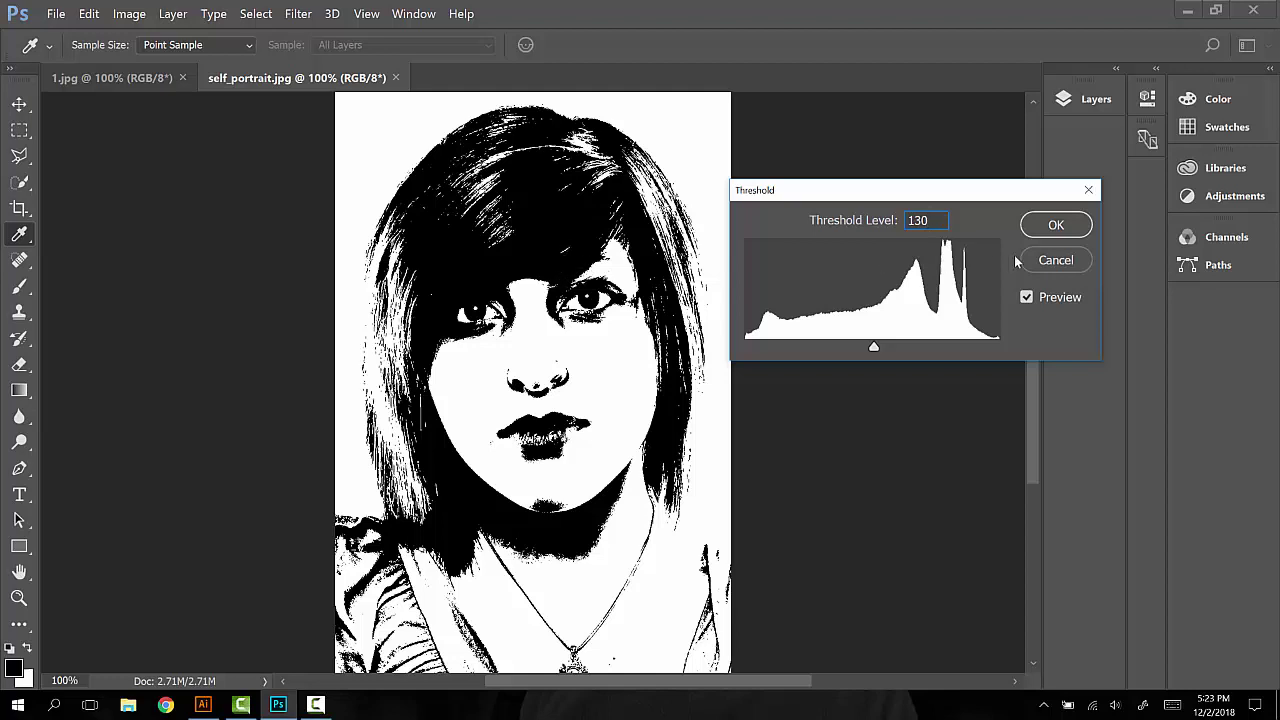
{"action": "left_click", "coordinate": [1055, 226]}
Save the level-130 threshold portrait as 2.jpg, accepting JPEG quality 9.
{"action": "key", "text": "e"}
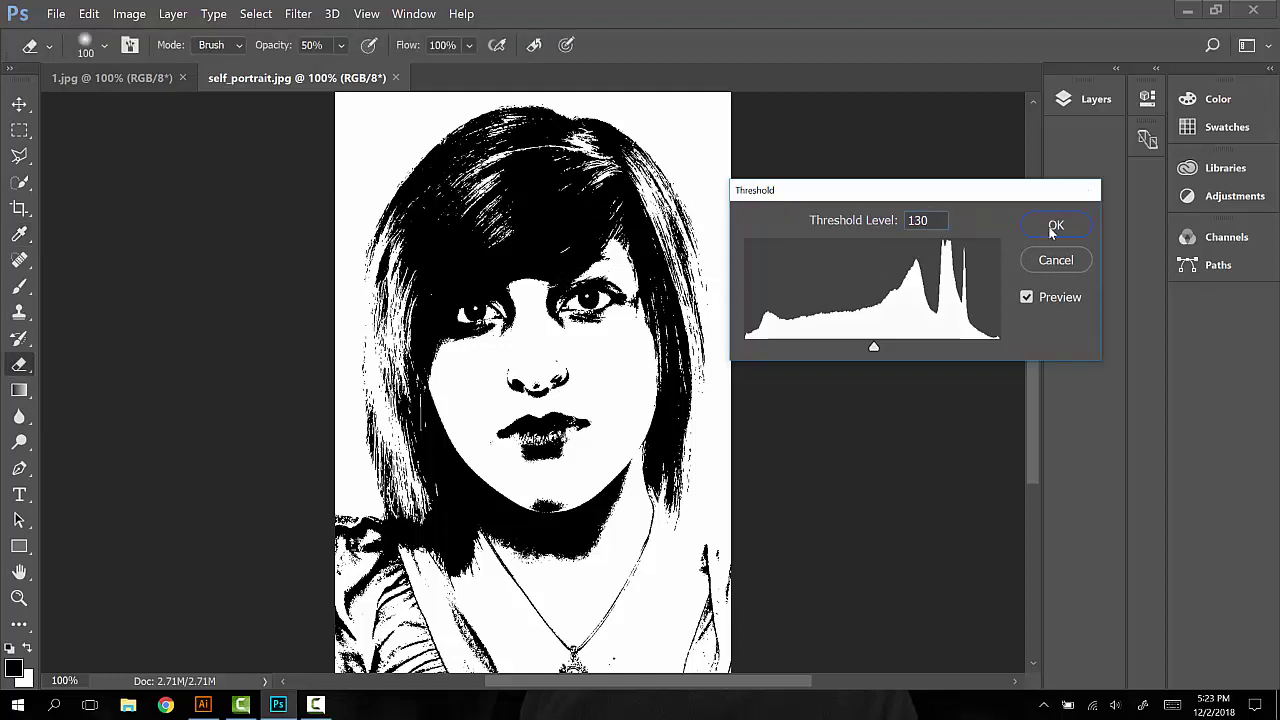
{"action": "left_click", "coordinate": [57, 14]}
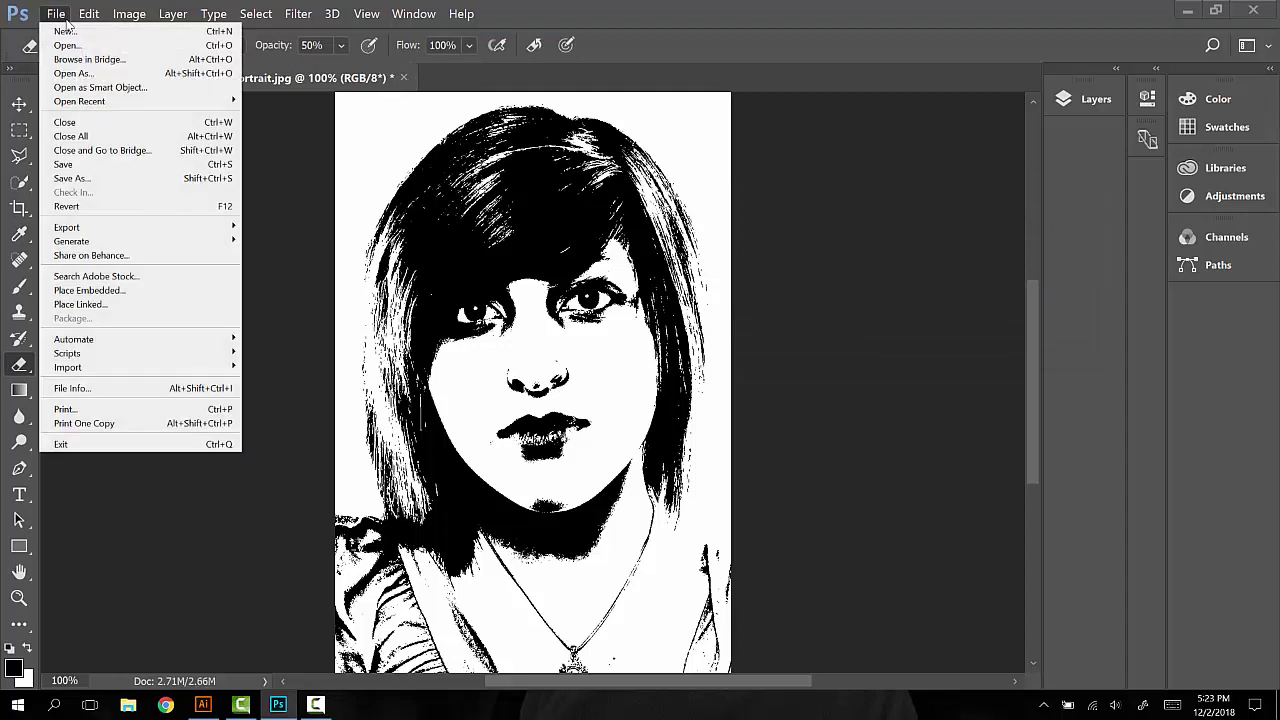
{"action": "left_click", "coordinate": [108, 179]}
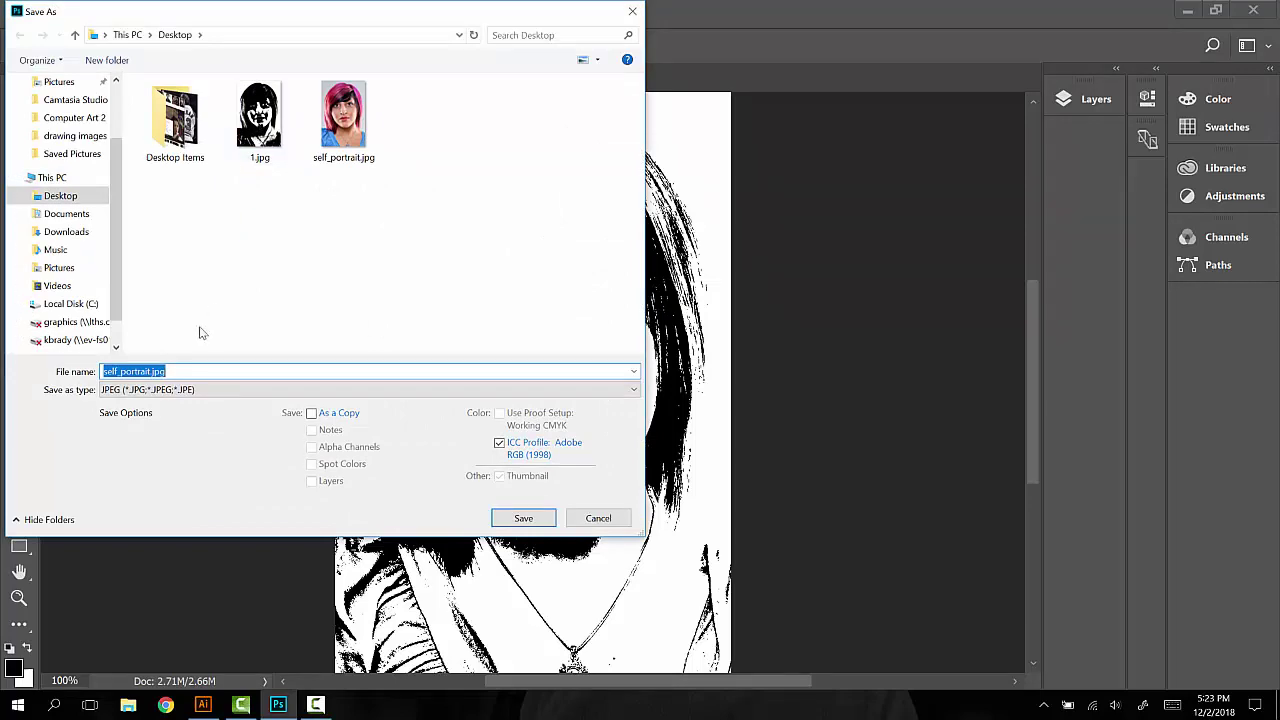
{"action": "type", "text": "2"}
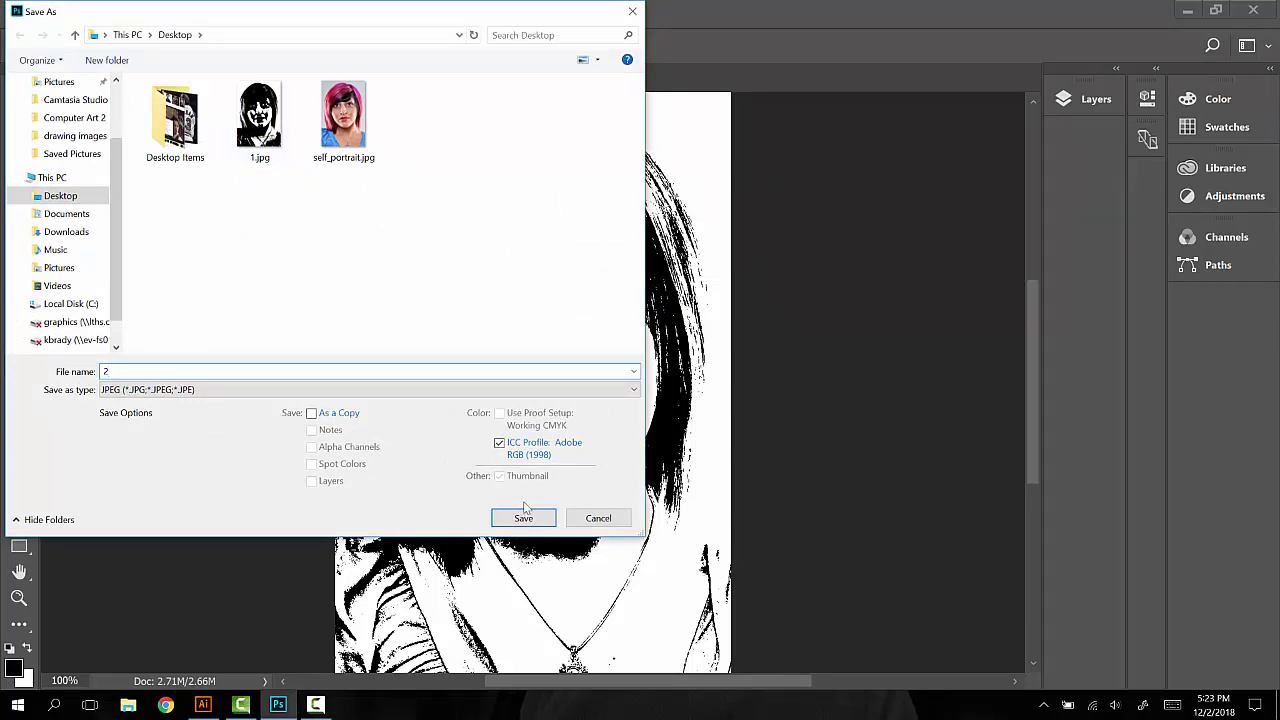
{"action": "left_click", "coordinate": [525, 512]}
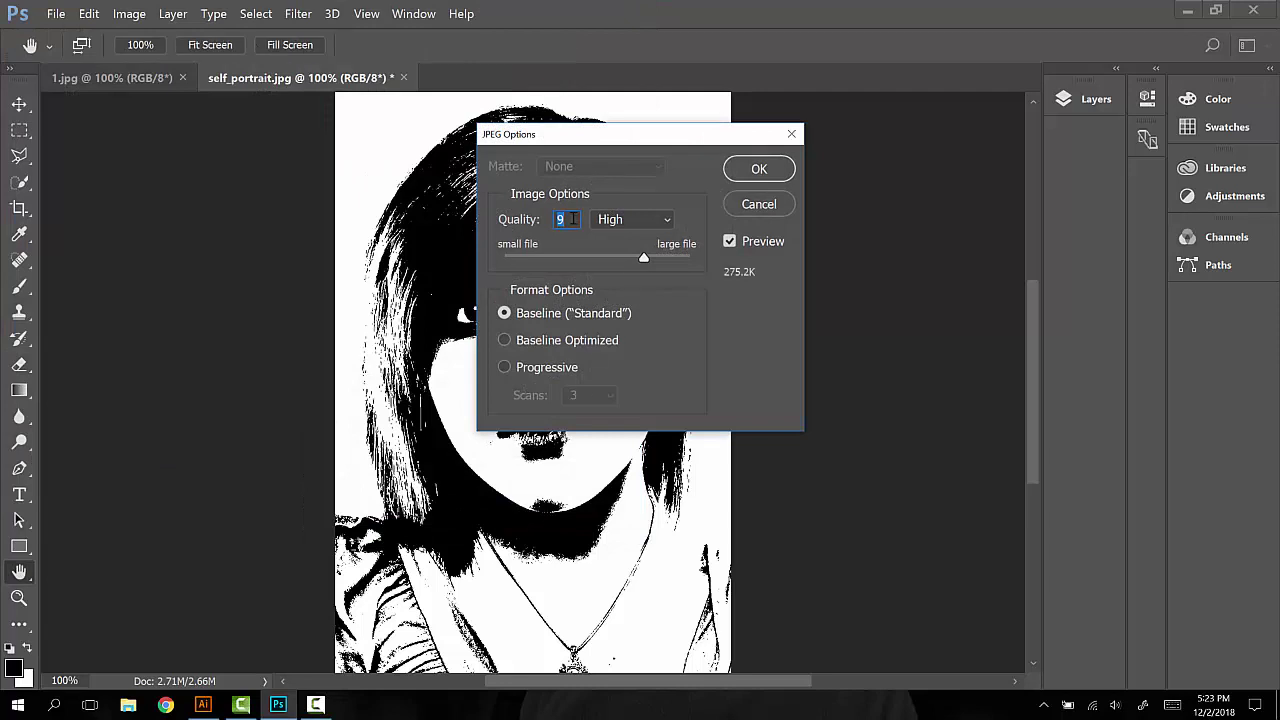
{"action": "left_click", "coordinate": [759, 169]}
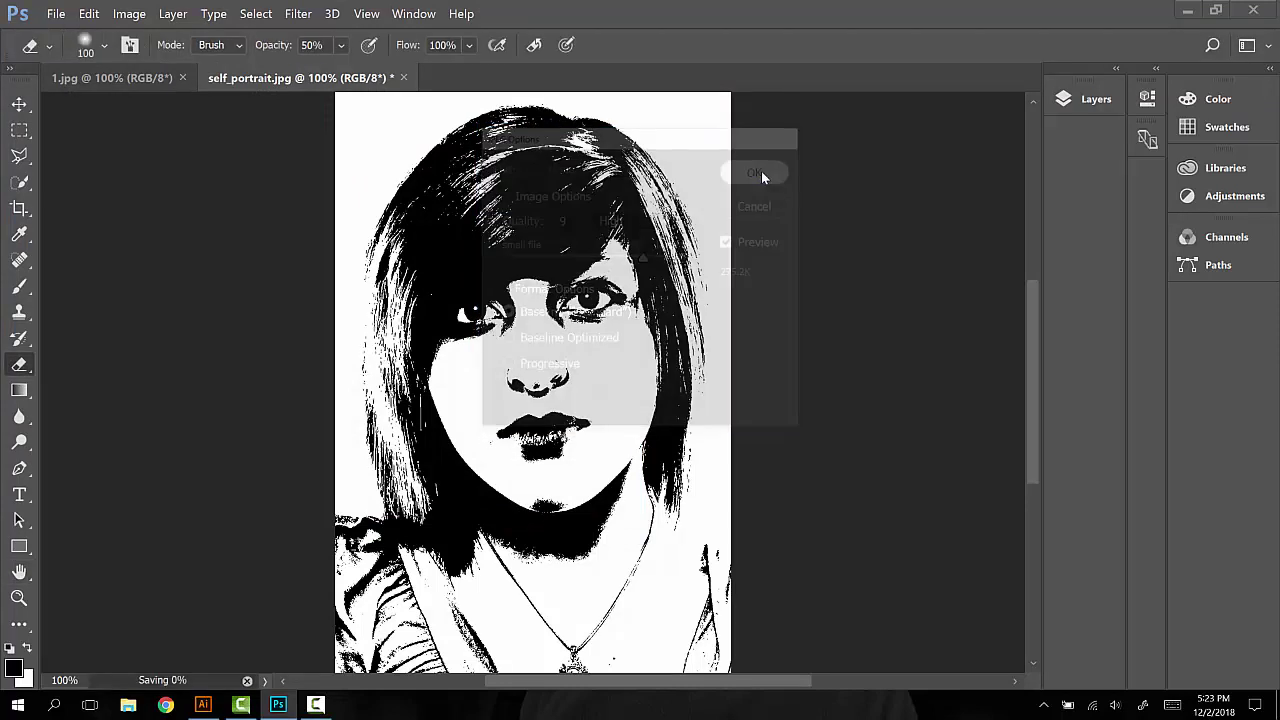
Reopen the colour self_portrait.jpg and view it at 100%.
{"action": "left_click", "coordinate": [55, 13]}
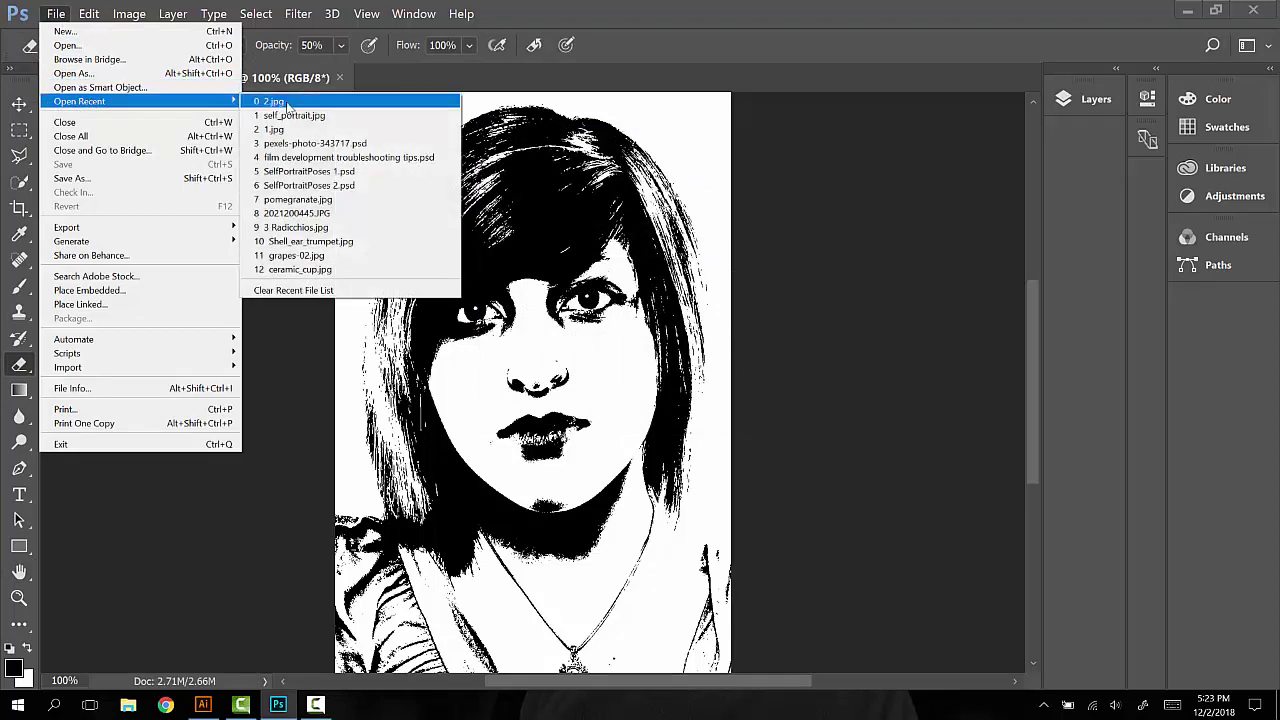
{"action": "left_click", "coordinate": [294, 116]}
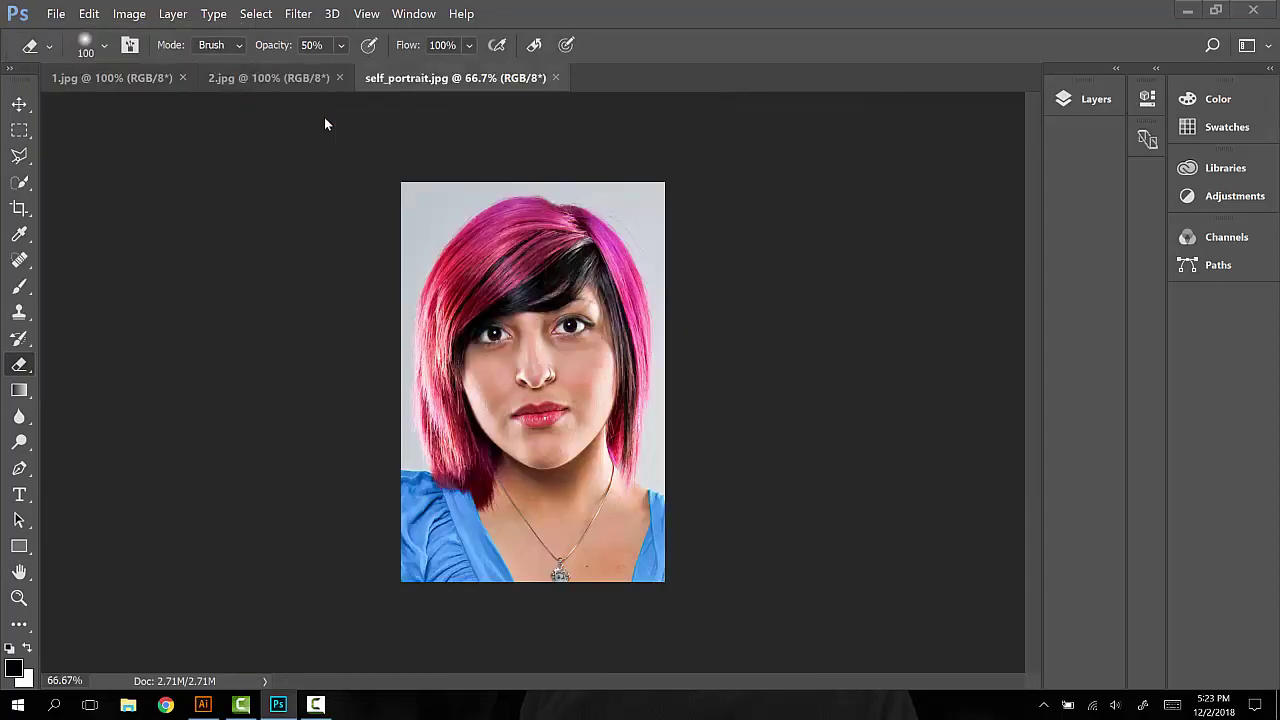
{"action": "key", "text": "ctrl+1"}
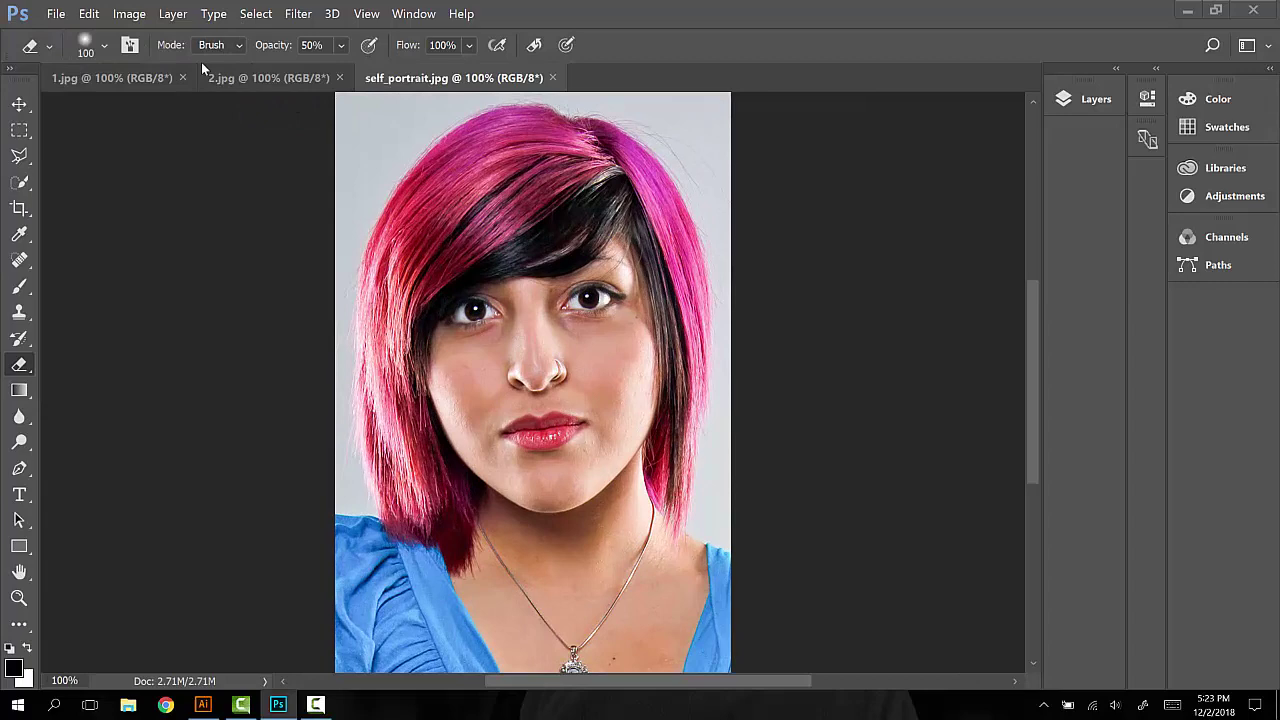
Apply a Threshold adjustment at level 100 to the portrait.
{"action": "left_click", "coordinate": [133, 14]}
{"action": "mouse_move", "coordinate": [148, 55]}
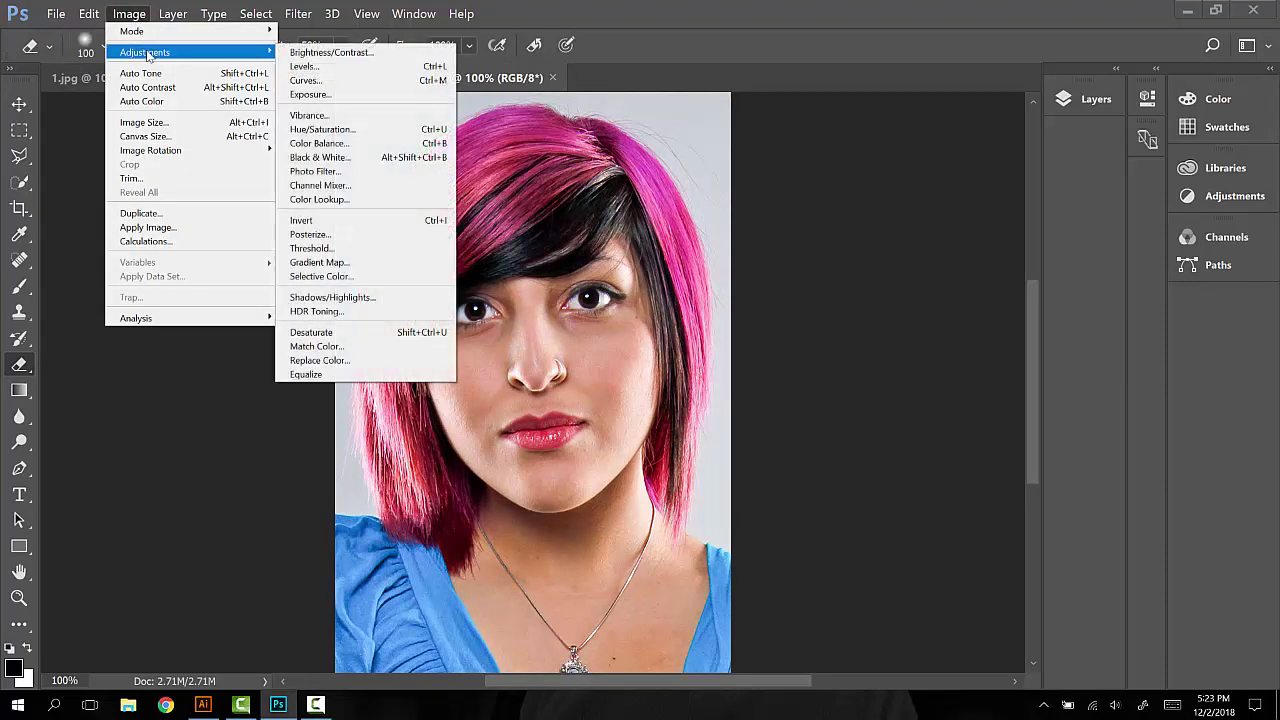
{"action": "left_click", "coordinate": [369, 250]}
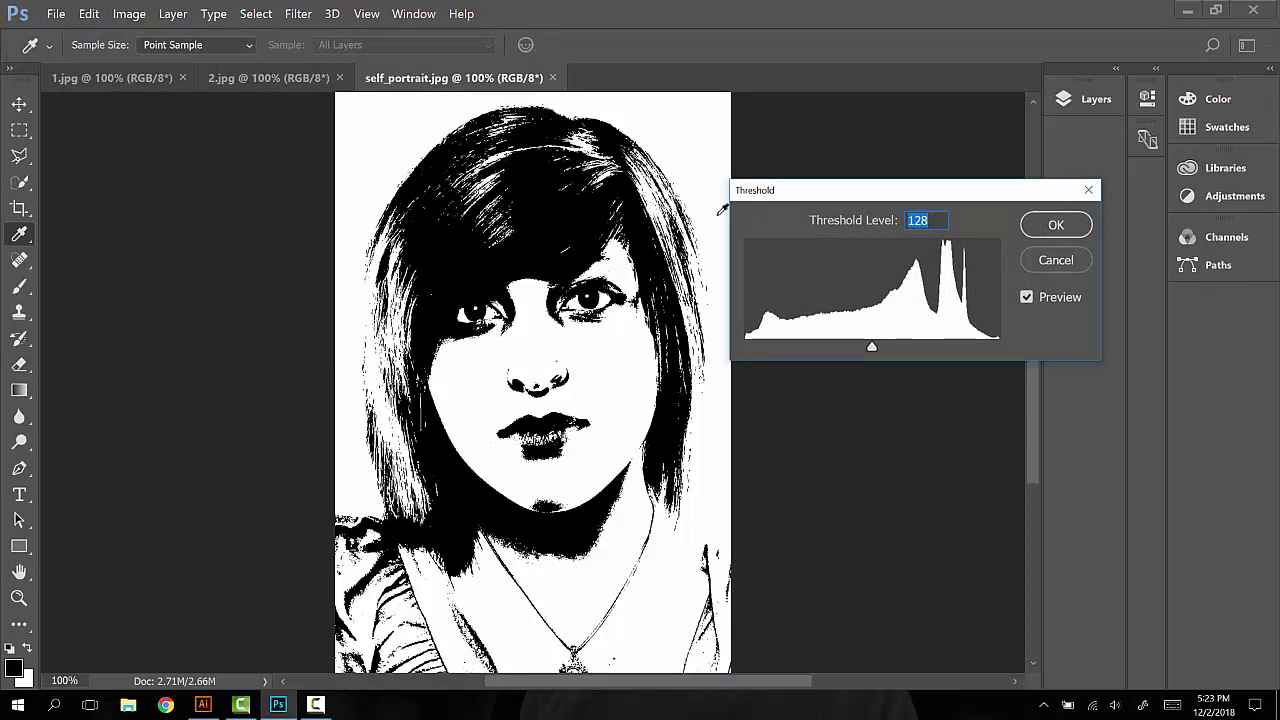
{"action": "type", "text": "100"}
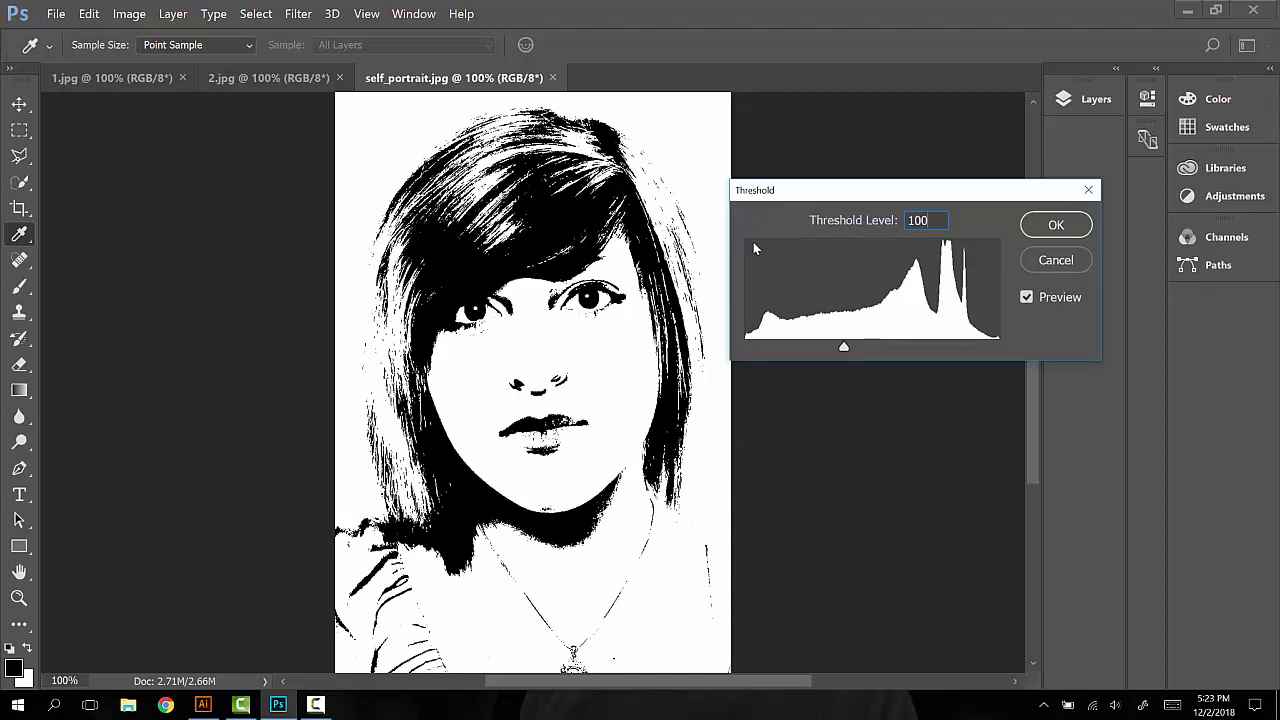
{"action": "left_click", "coordinate": [1053, 224]}
Save the level-100 threshold portrait as 3.jpg with the default JPEG quality.
{"action": "key", "text": "e"}
{"action": "left_click", "coordinate": [56, 14]}
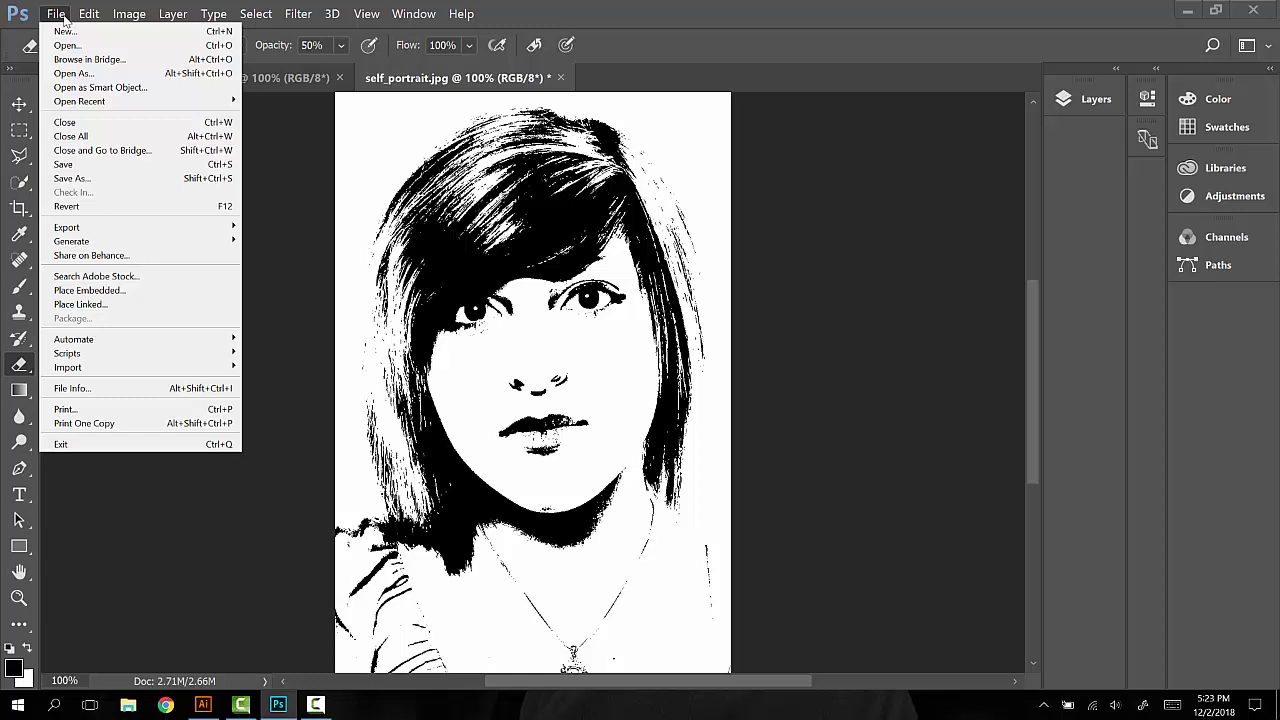
{"action": "left_click", "coordinate": [118, 179]}
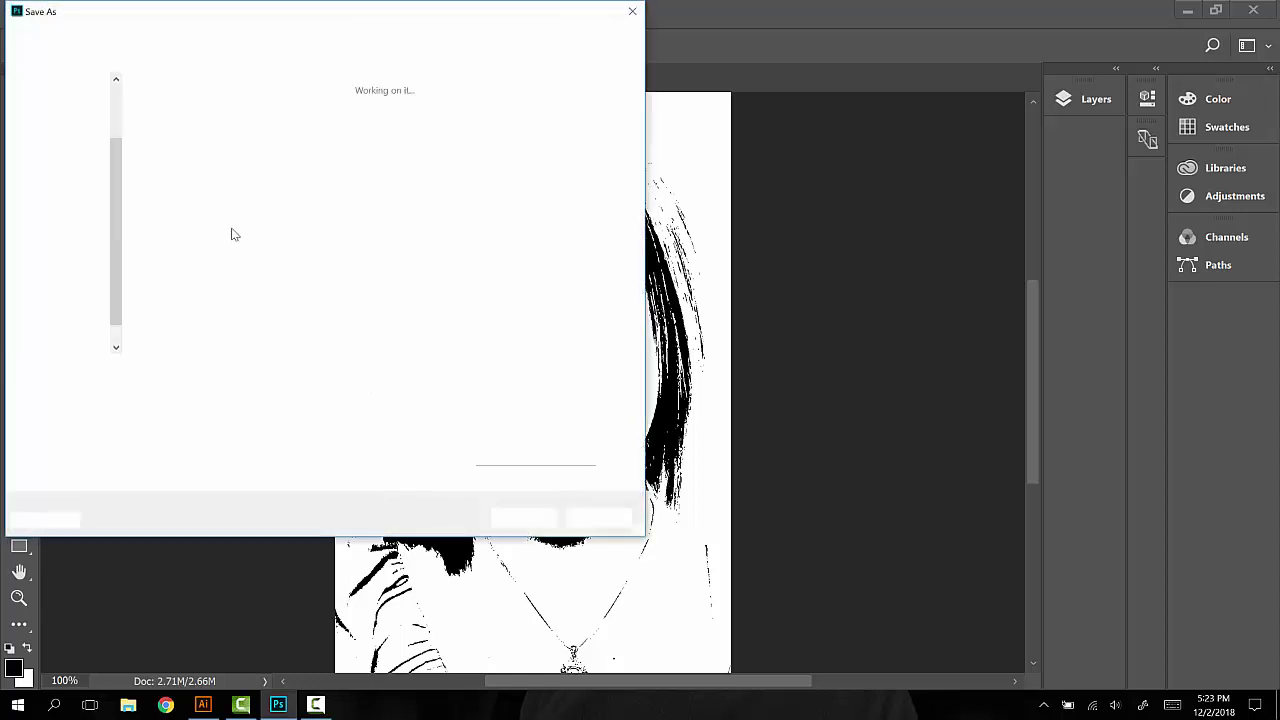
{"action": "type", "text": "3"}
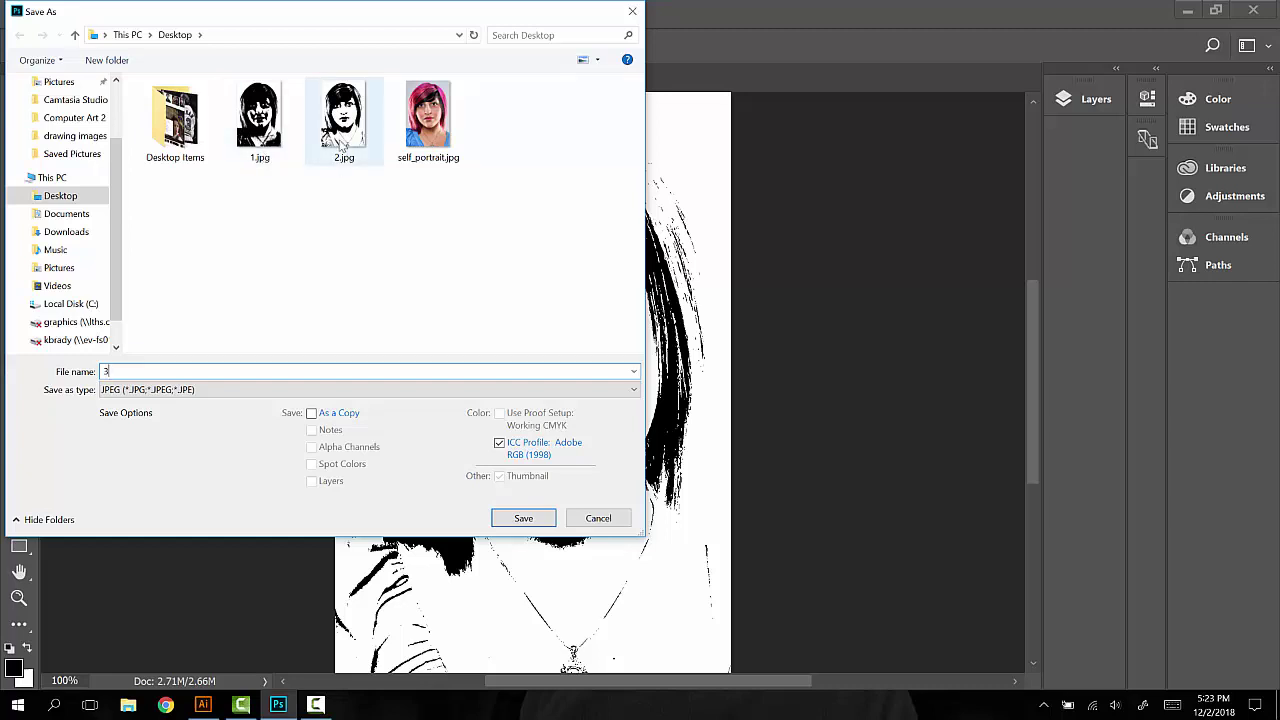
{"action": "left_click", "coordinate": [523, 518]}
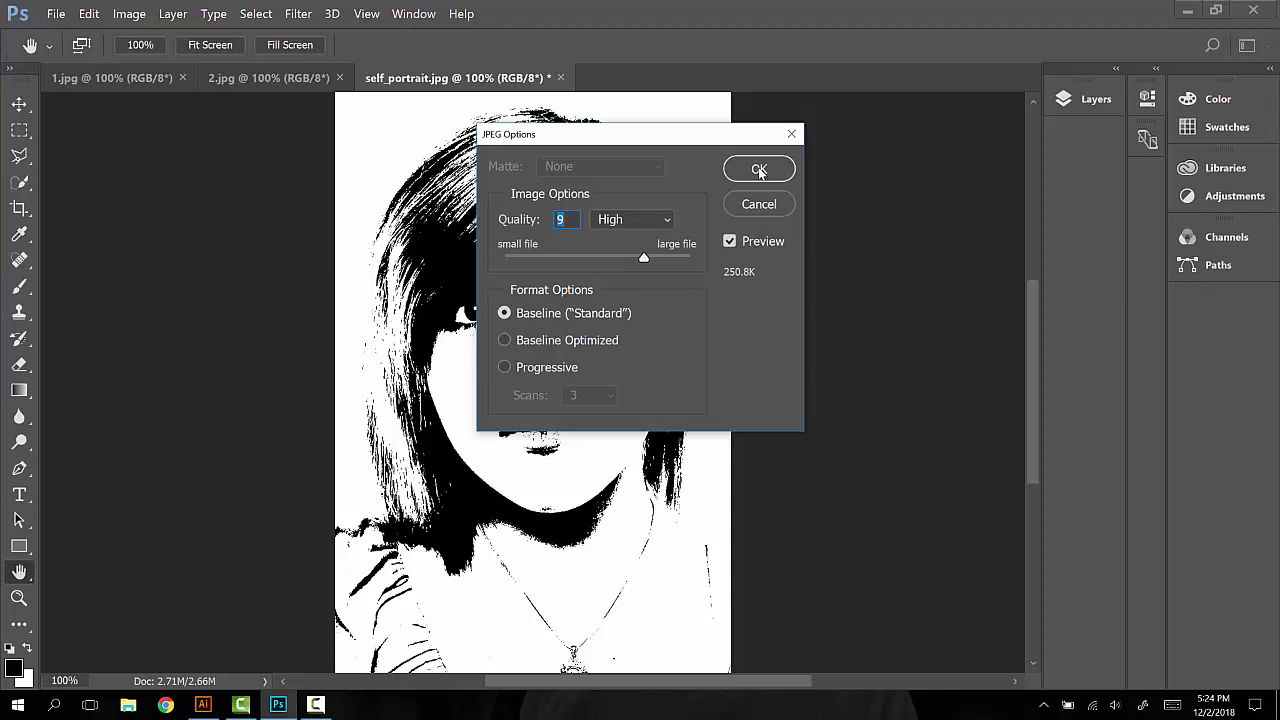
{"action": "left_click", "coordinate": [759, 170]}
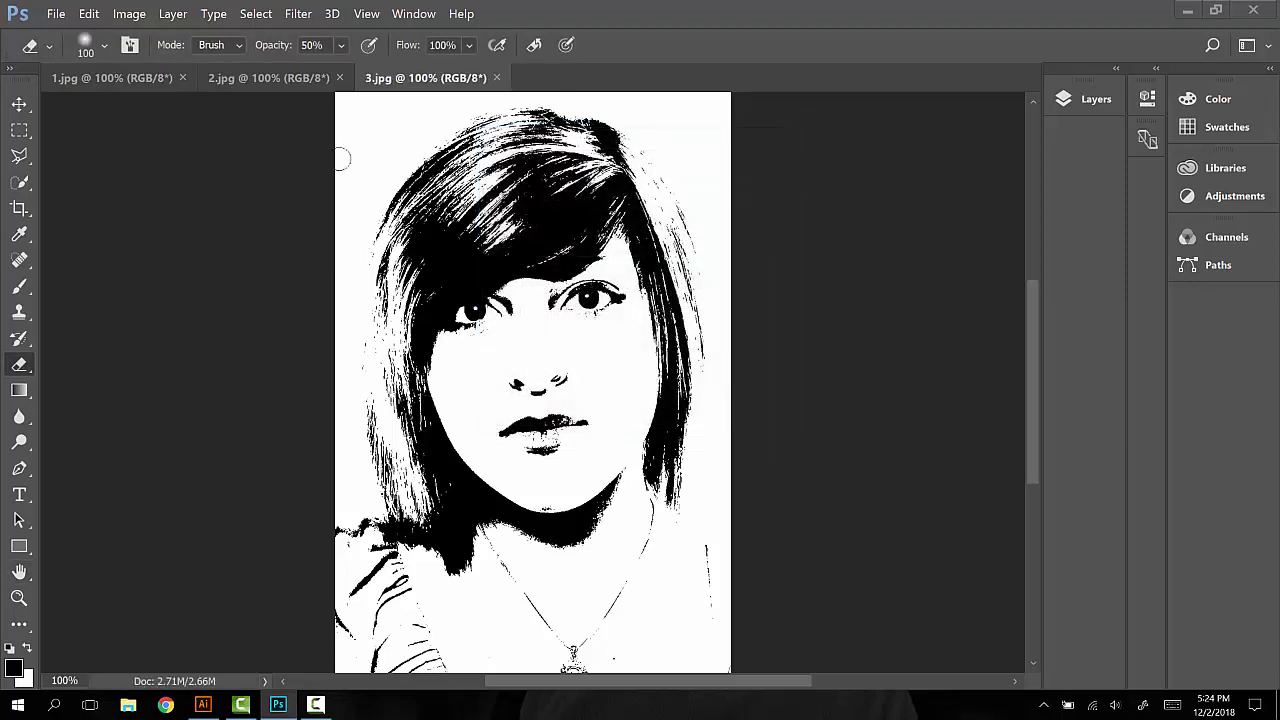
Reopen self_portrait.jpg from Open Recent and zoom in to 100%.
{"action": "left_click", "coordinate": [56, 13]}
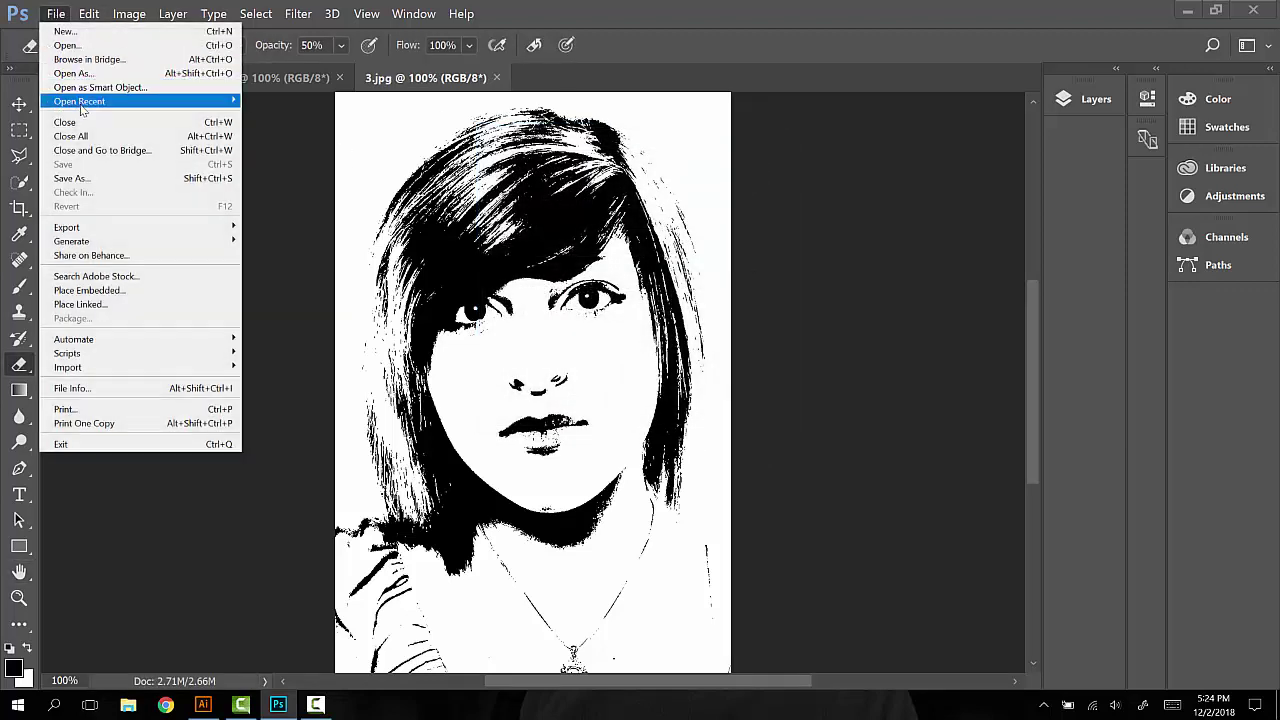
{"action": "mouse_move", "coordinate": [81, 104]}
{"action": "left_click", "coordinate": [320, 117]}
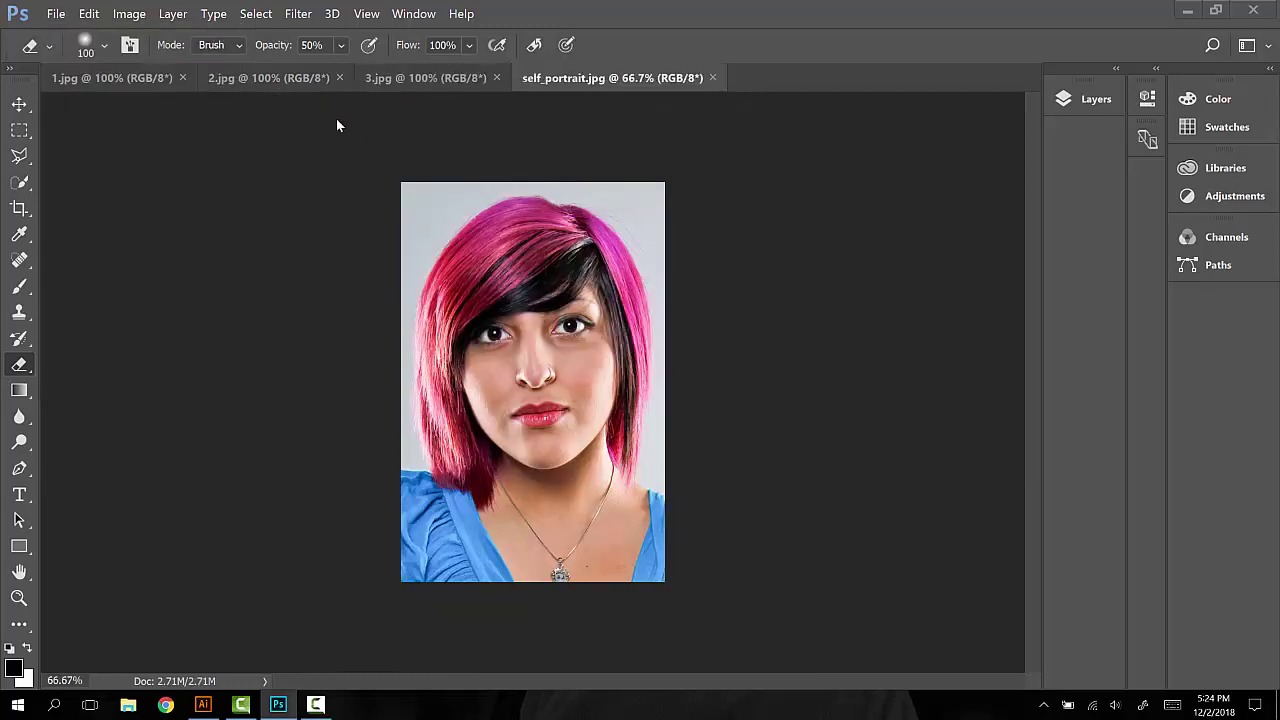
{"action": "key", "text": "ctrl+plus"}
Apply a Threshold adjustment at level 75, leaving mostly hair and features black.
{"action": "left_click", "coordinate": [130, 13]}
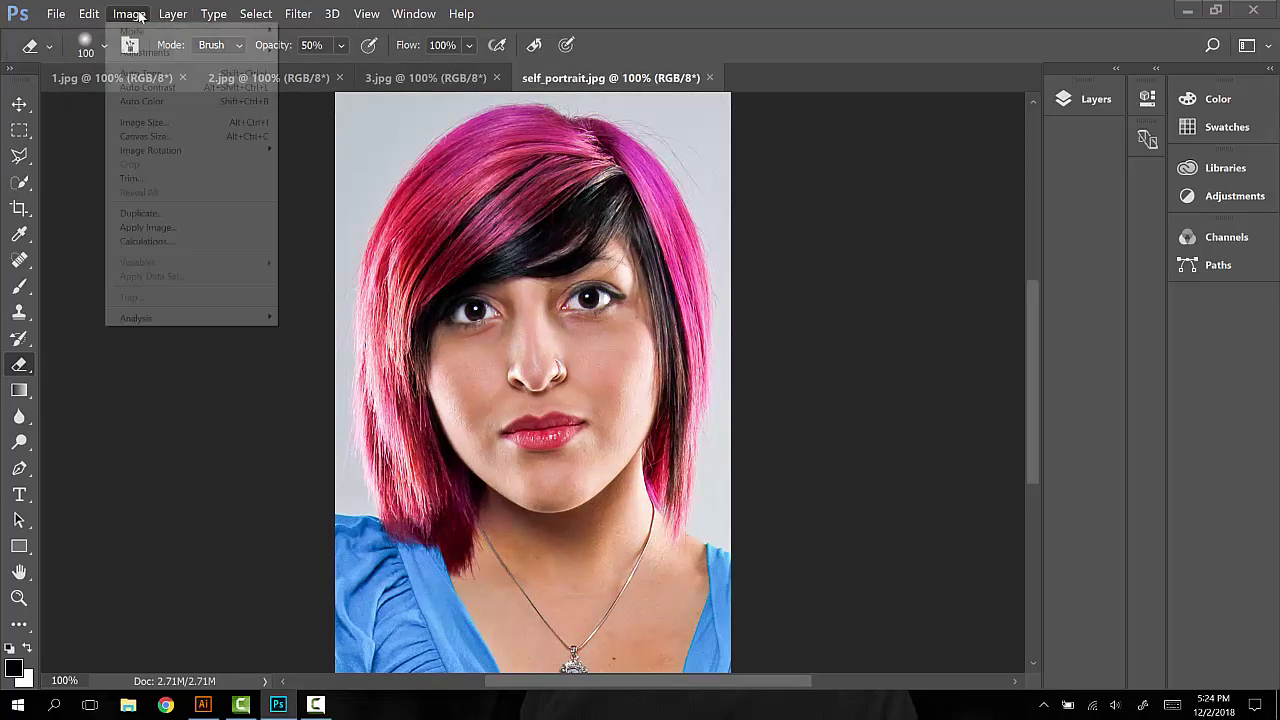
{"action": "mouse_move", "coordinate": [148, 52]}
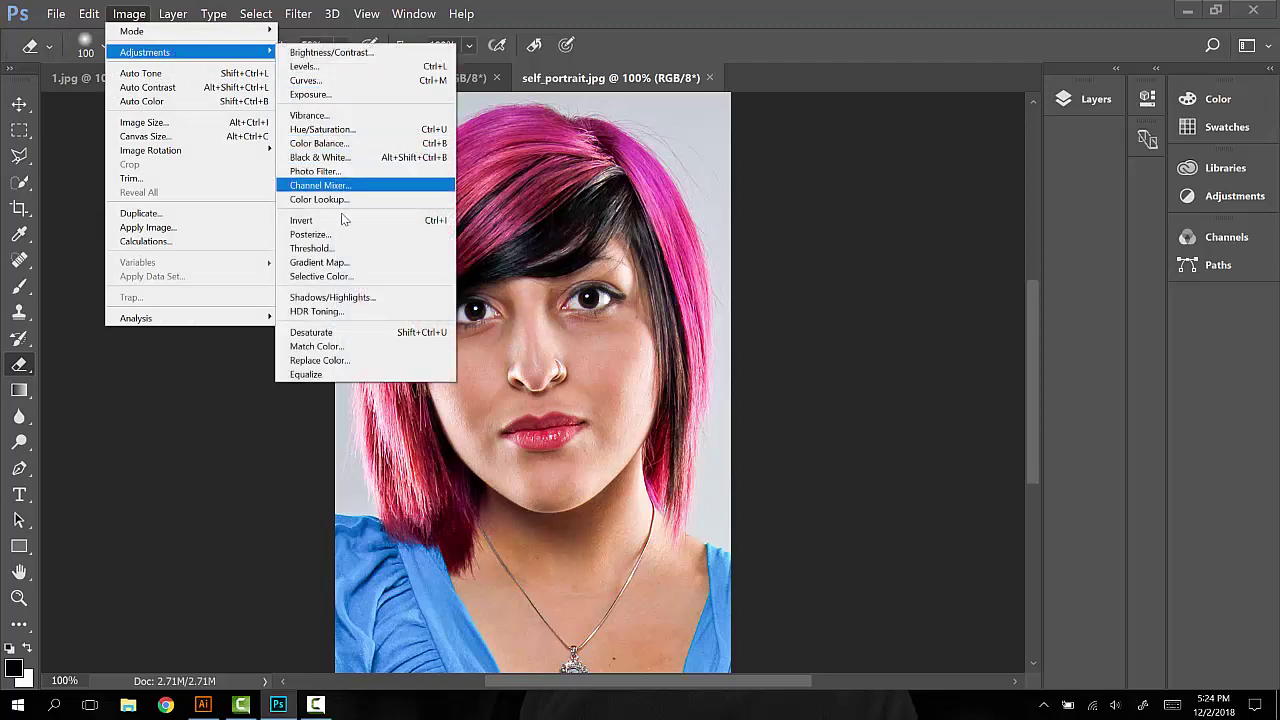
{"action": "left_click", "coordinate": [311, 248]}
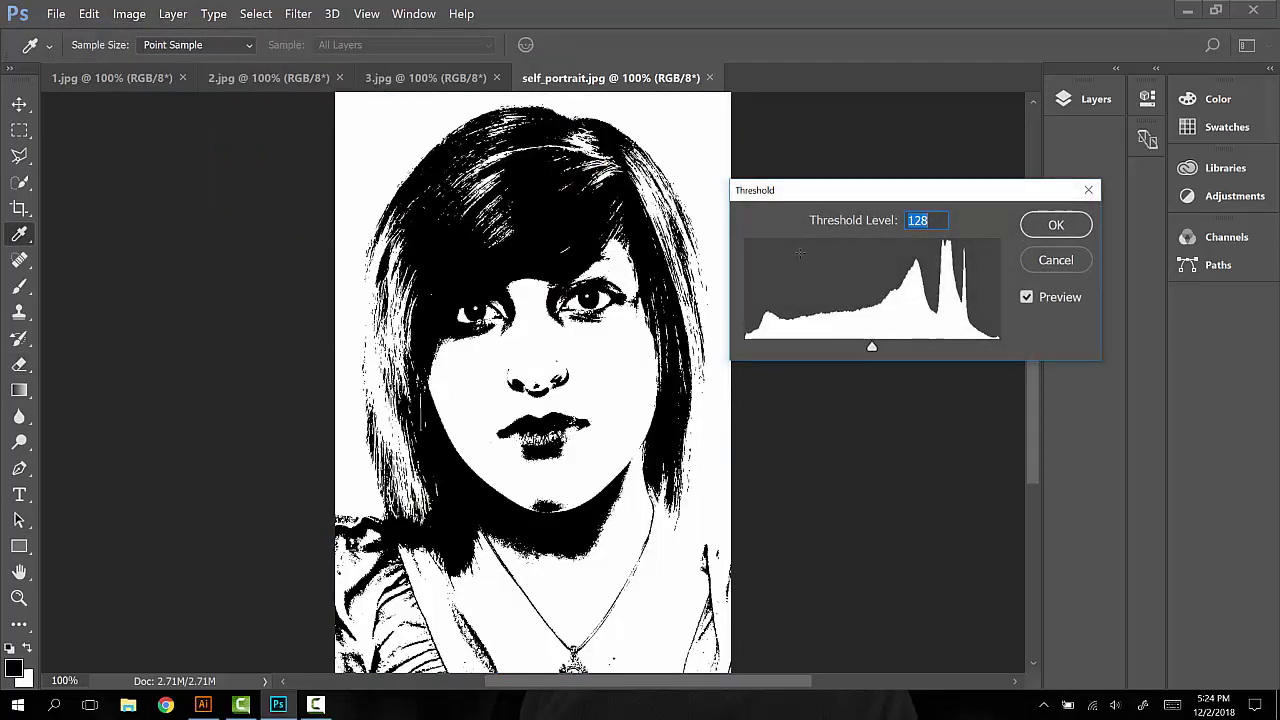
{"action": "type", "text": "75"}
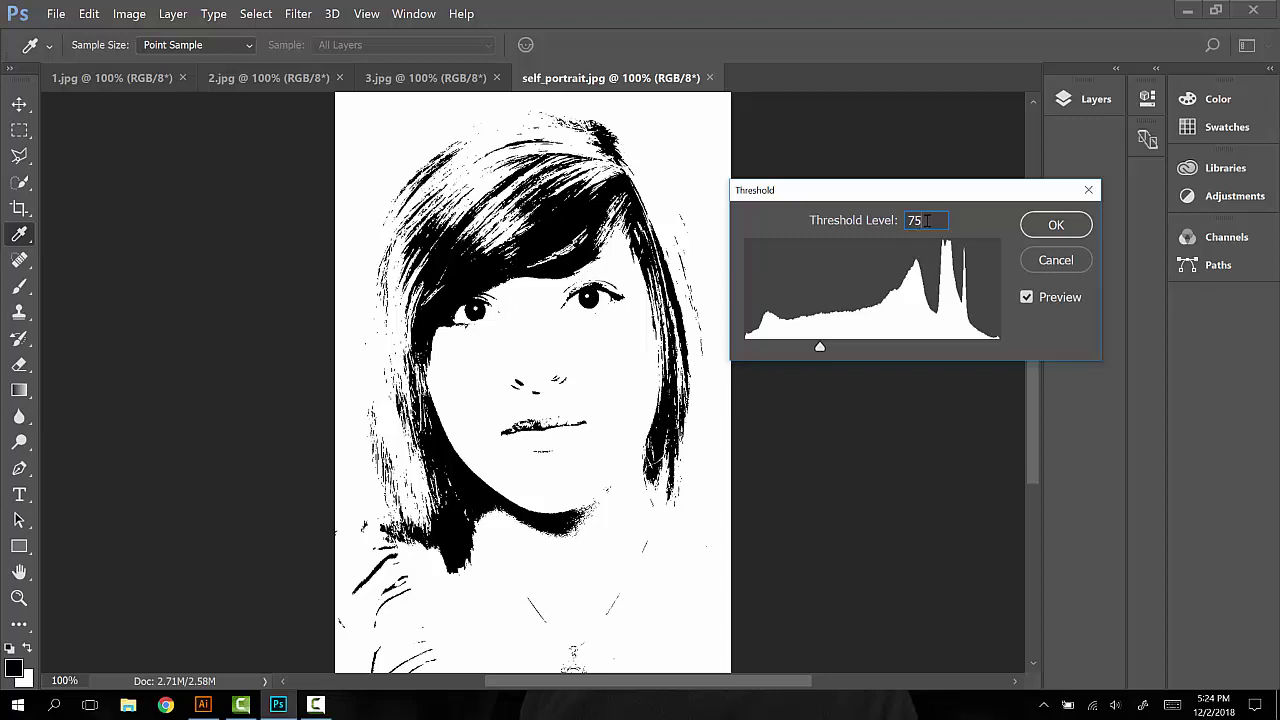
{"action": "left_click", "coordinate": [1056, 226]}
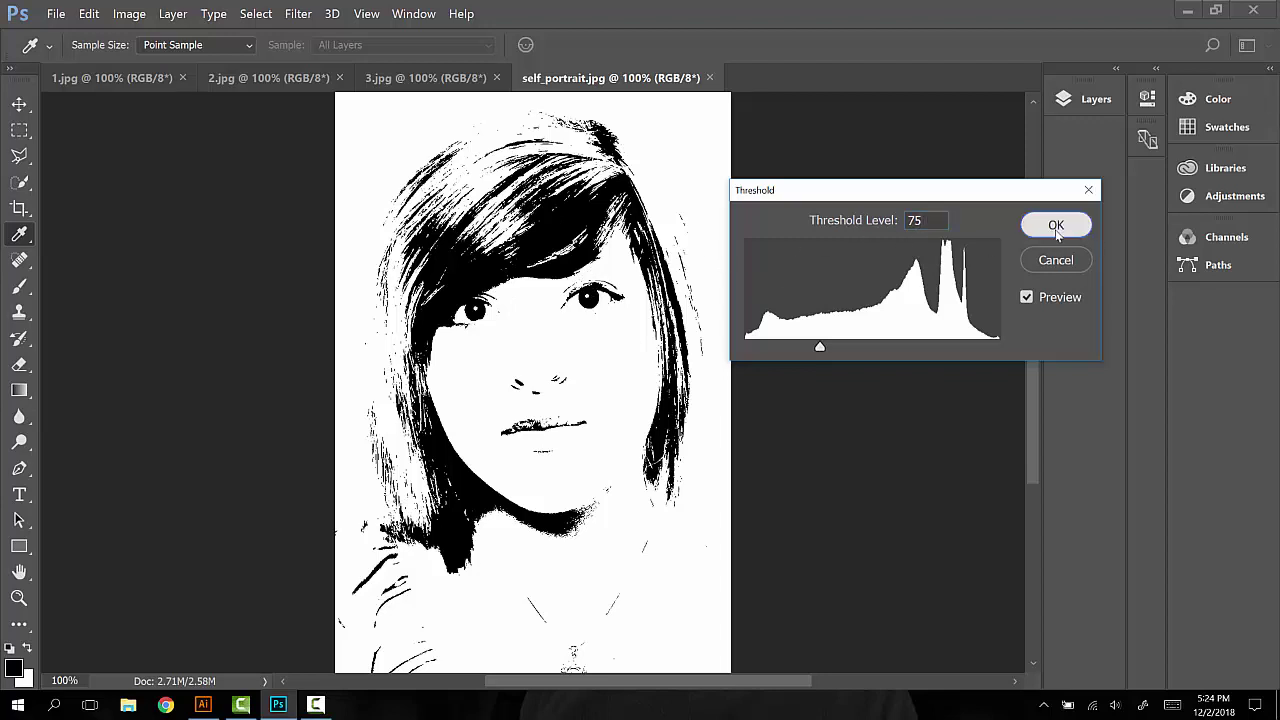
{"action": "key", "text": "e"}
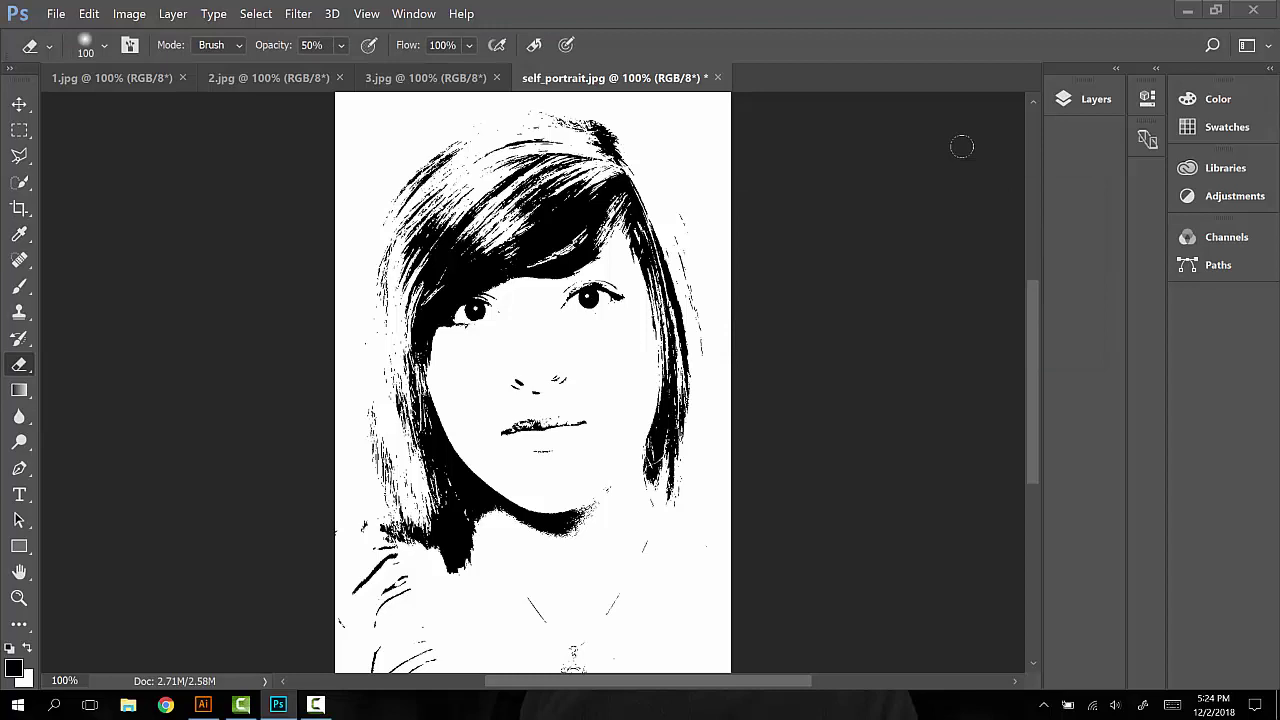
Save the level-75 threshold portrait as 4.jpg, confirming the JPEG options.
{"action": "left_click", "coordinate": [54, 14]}
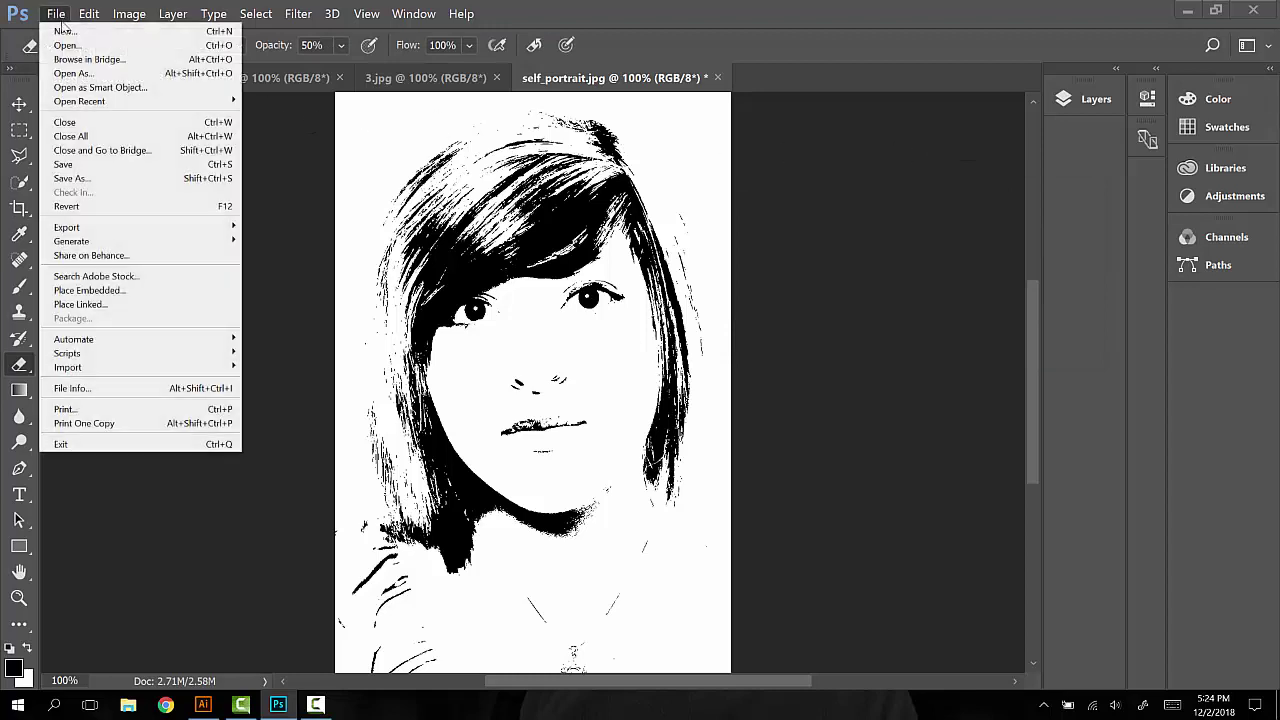
{"action": "left_click", "coordinate": [90, 180]}
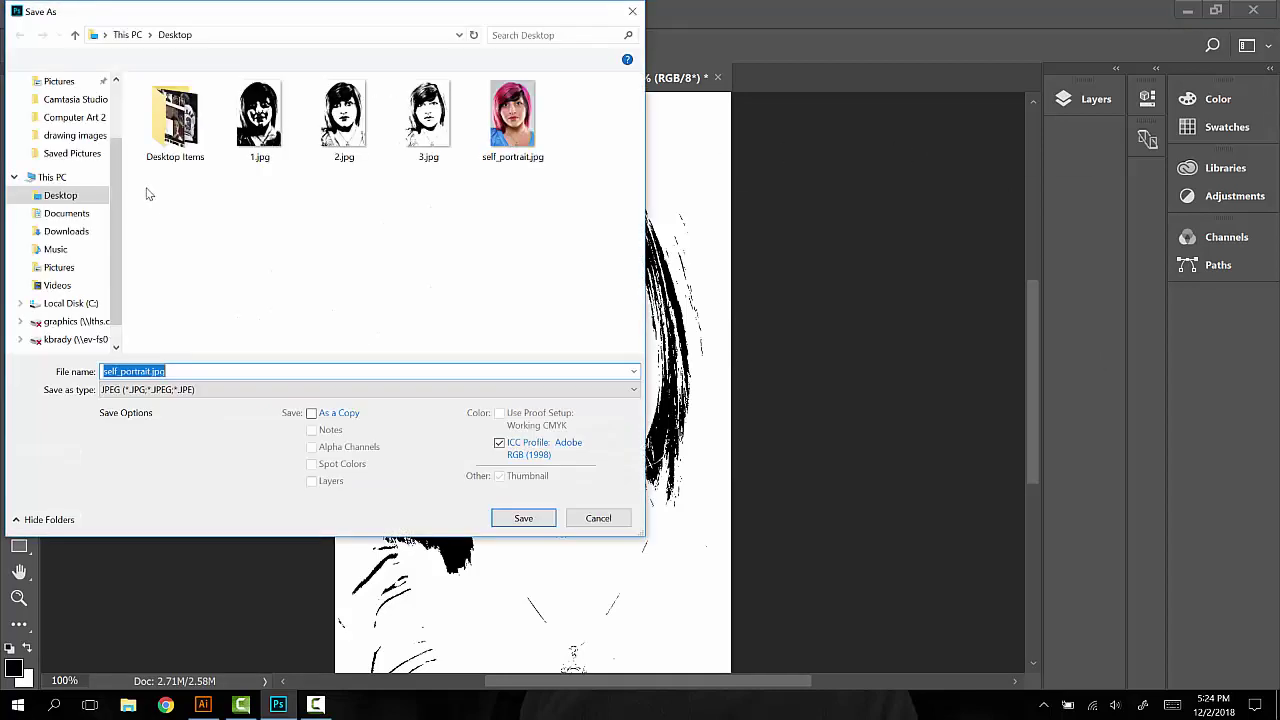
{"action": "type", "text": "4"}
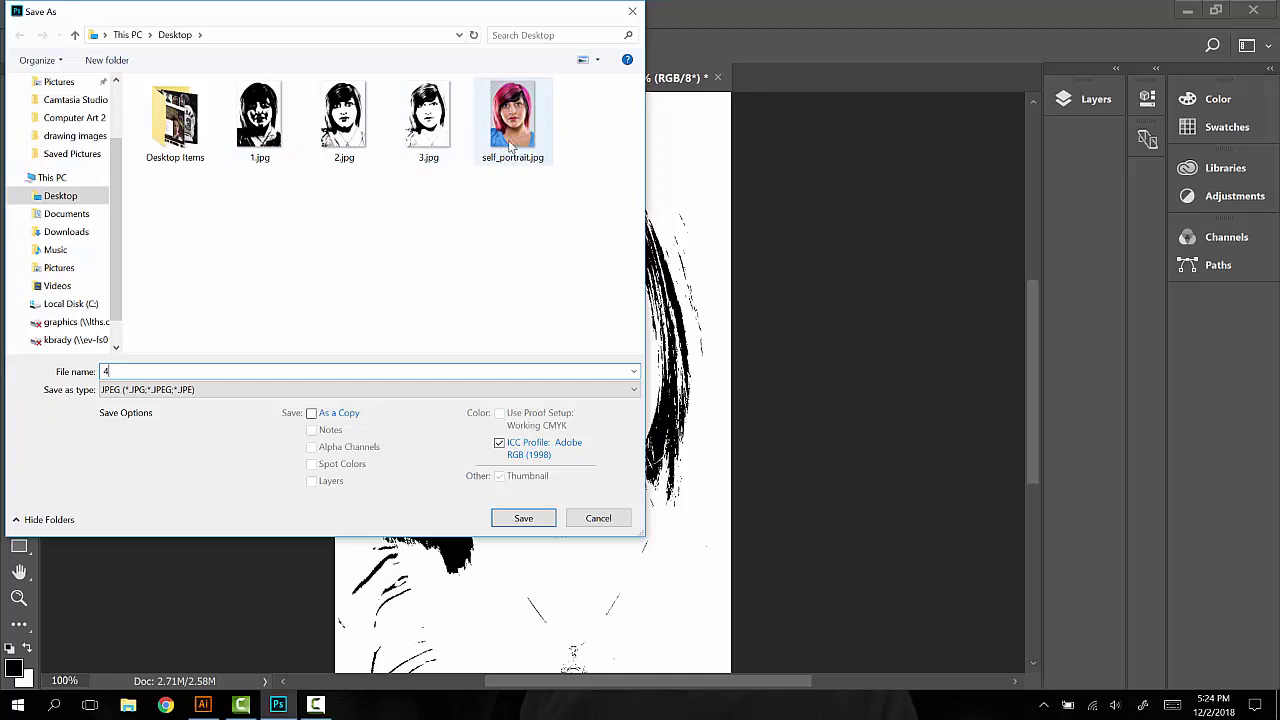
{"action": "left_click", "coordinate": [530, 518]}
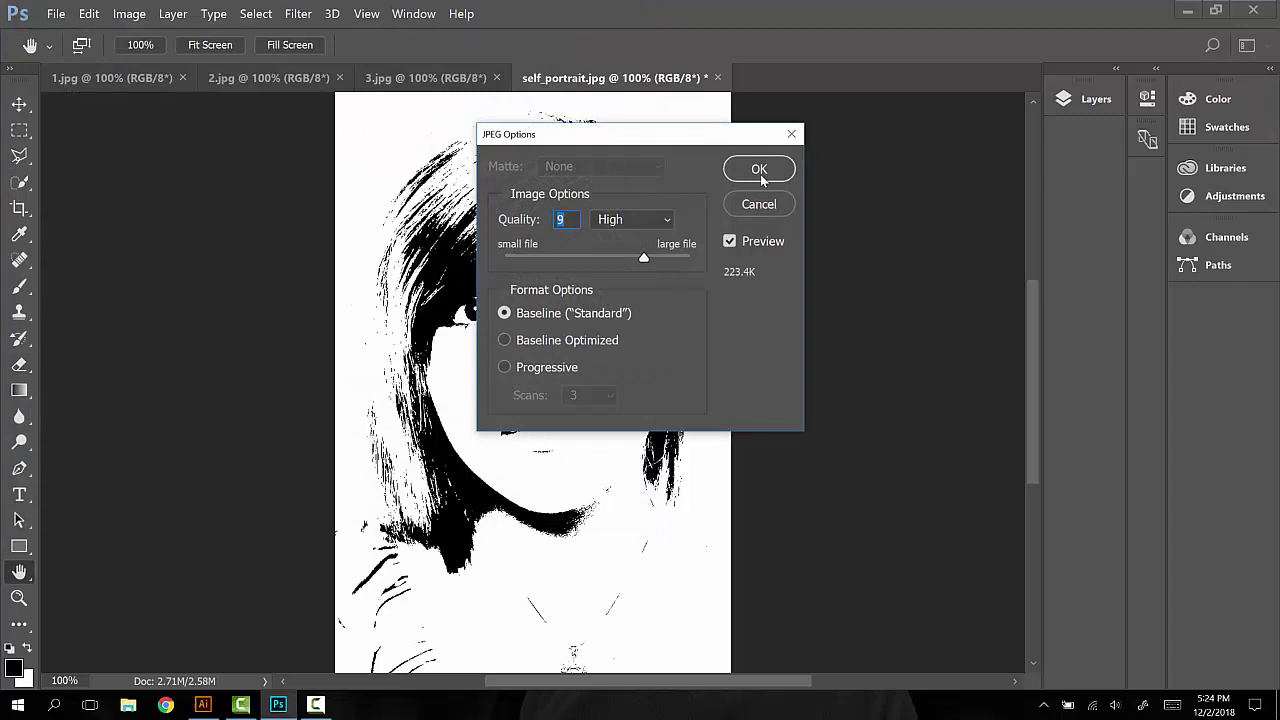
{"action": "left_click", "coordinate": [760, 172]}
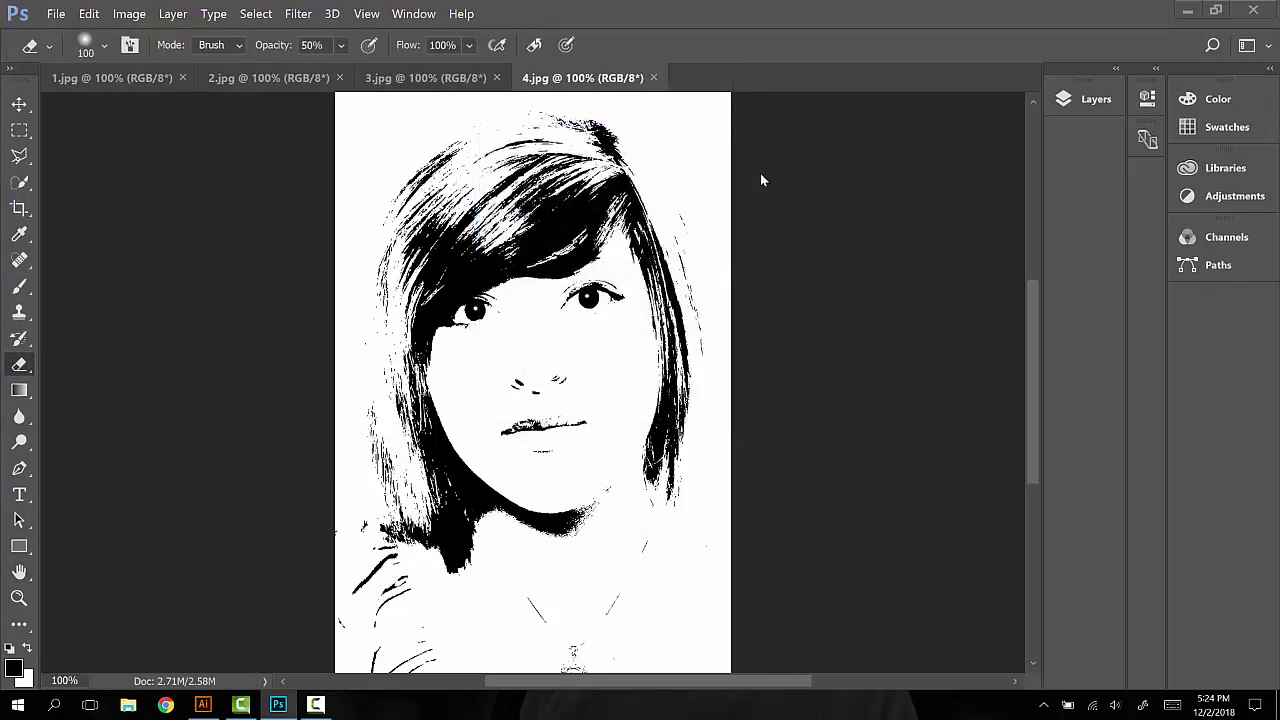
{"action": "left_click", "coordinate": [119, 84]}
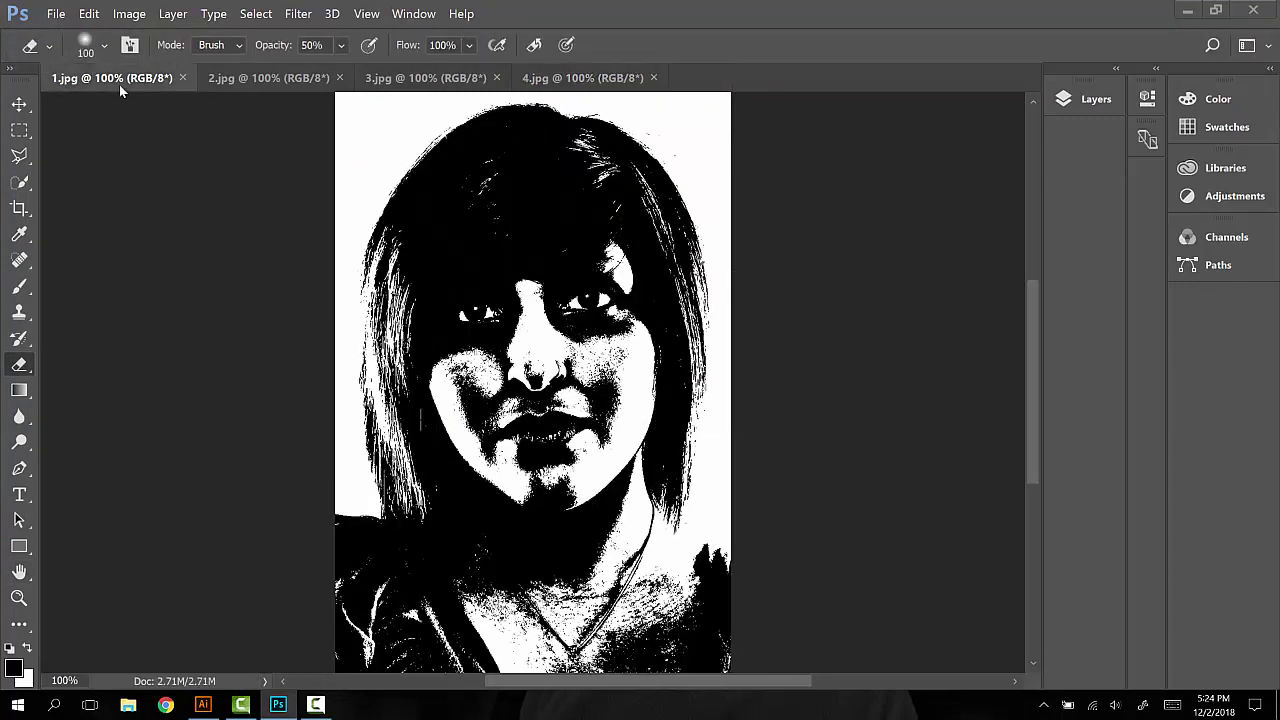
{"action": "left_click", "coordinate": [278, 78]}
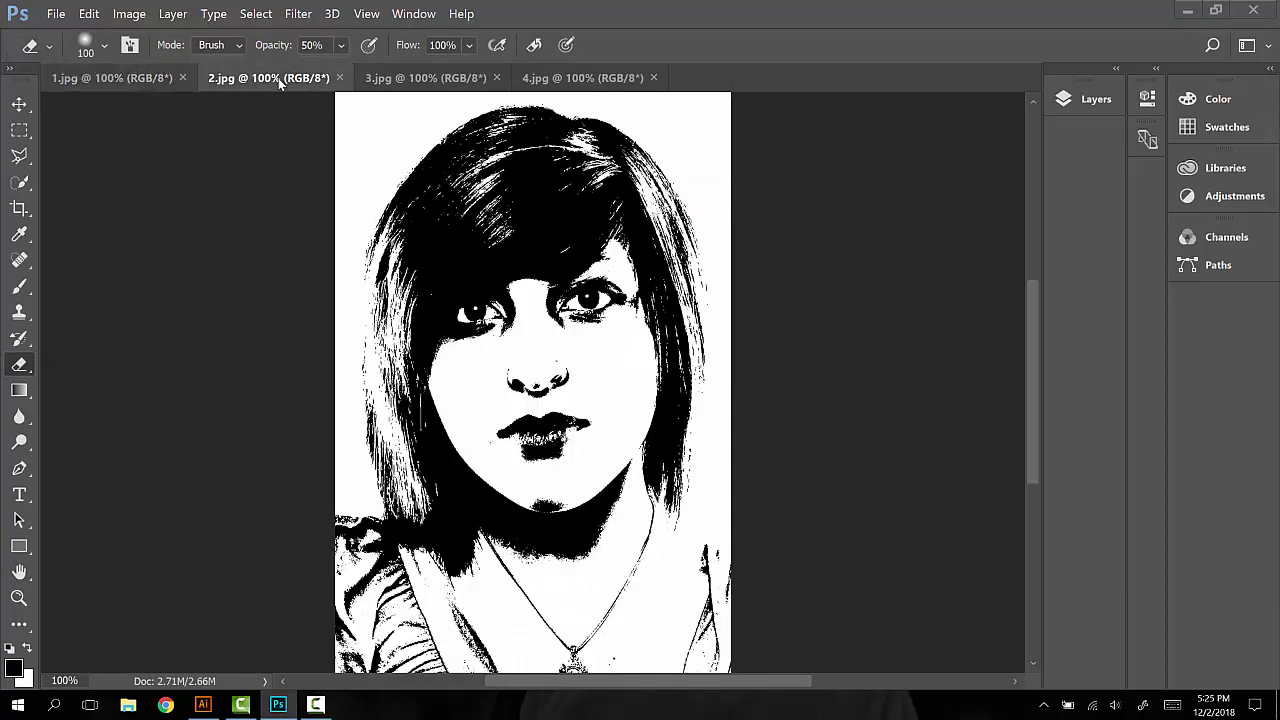
{"action": "left_click", "coordinate": [451, 84]}
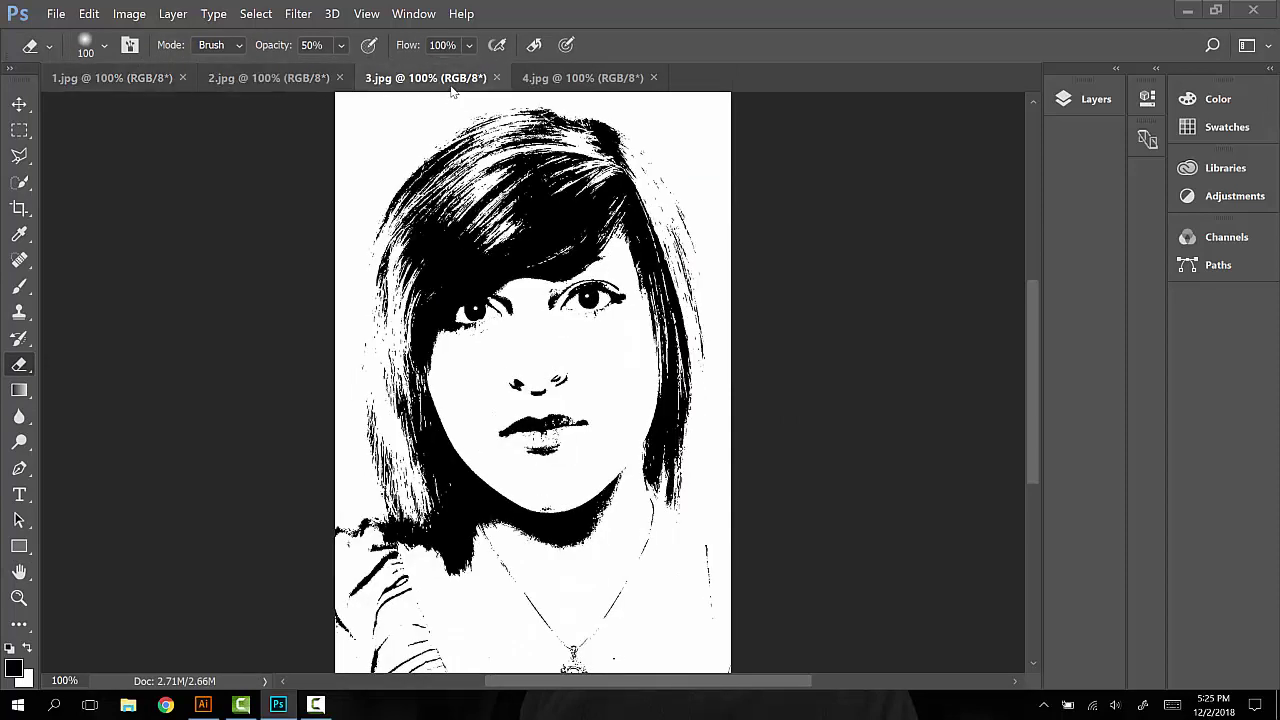
{"action": "left_click", "coordinate": [612, 88]}
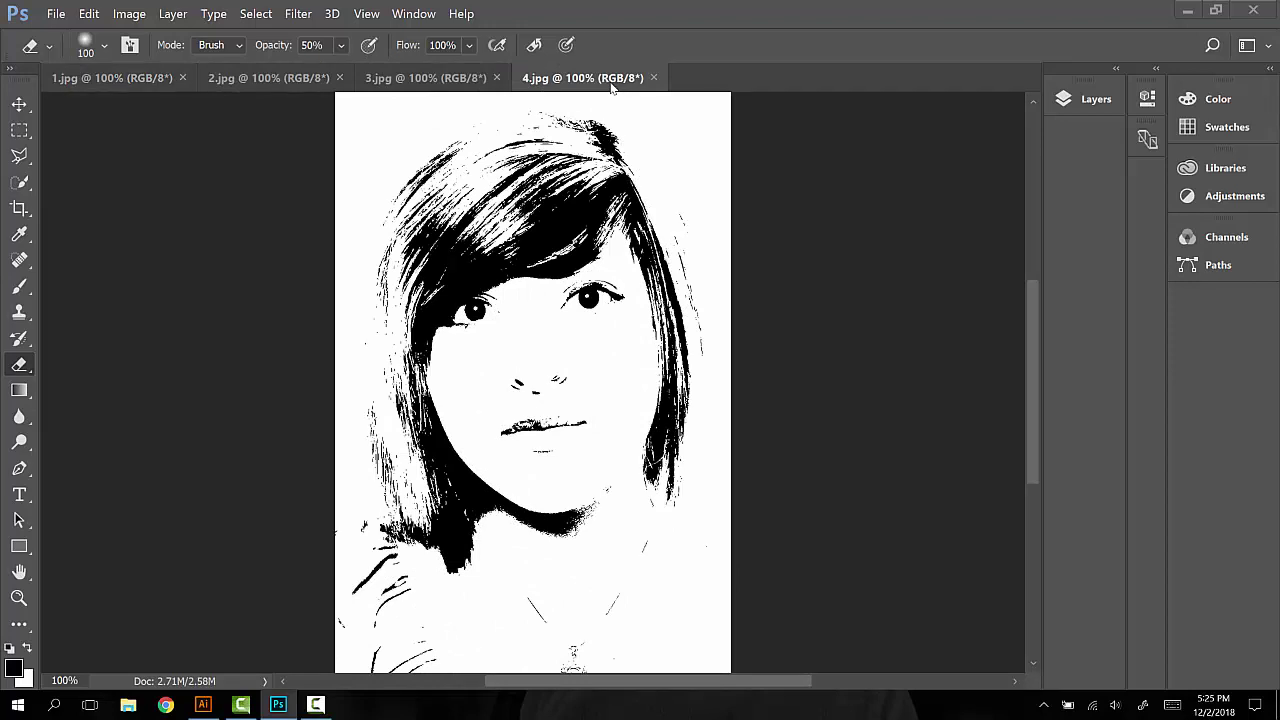